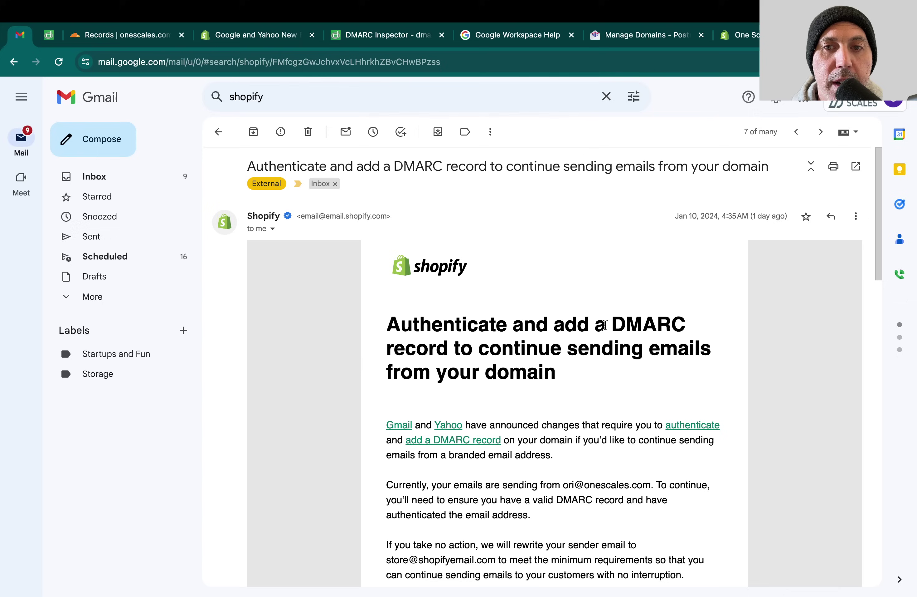
Highlight the word DMARC in the email heading to point it out
left_click_drag(612, 325, 684, 322)
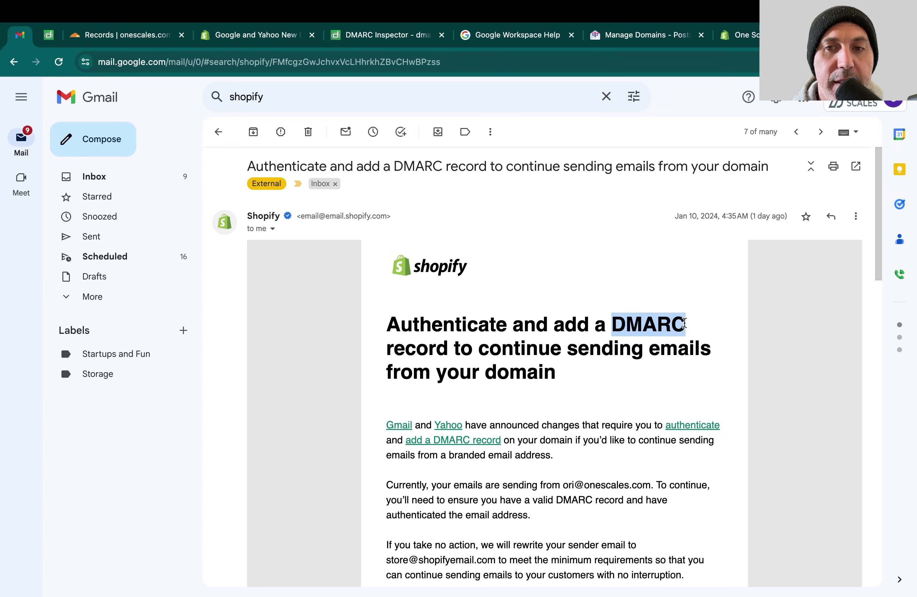
left_click(631, 393)
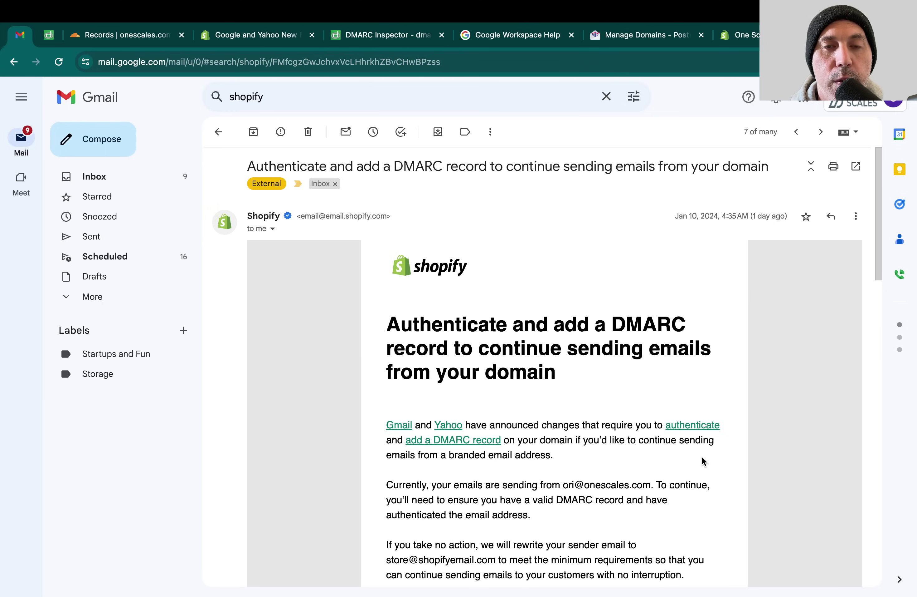
scroll(619, 492, "down", 3)
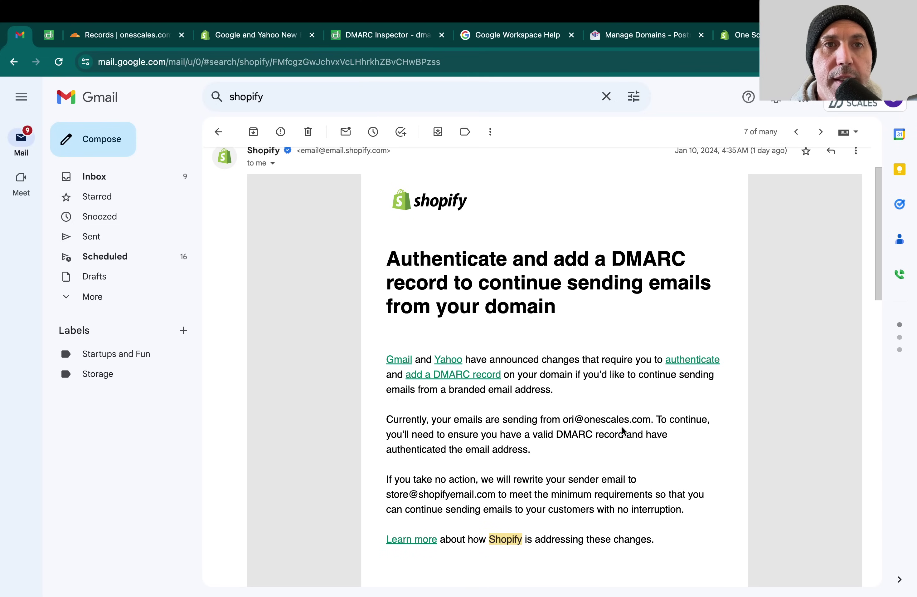
Open Shopify Settings > Notifications and highlight shopifyemail.com in the pending authentication notice
left_click(738, 35)
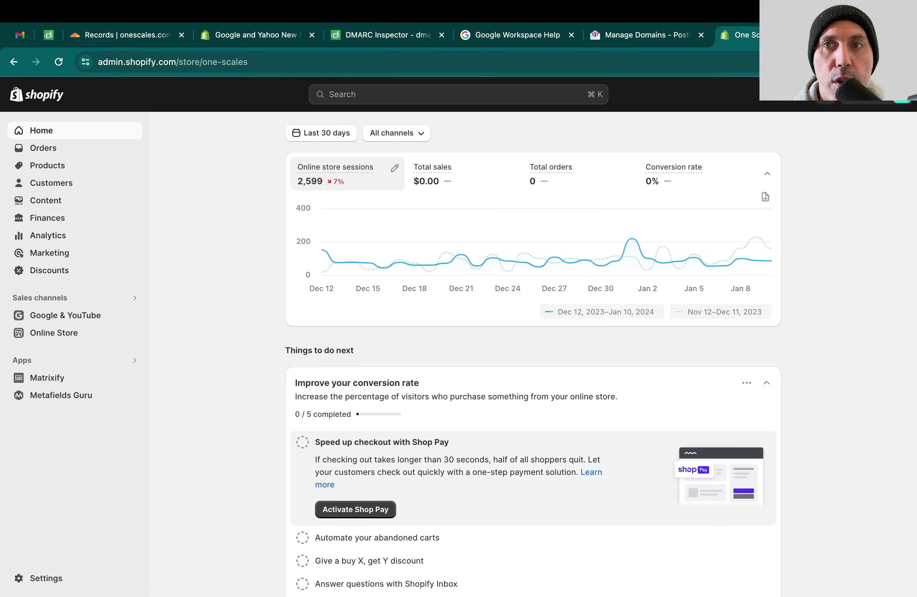
left_click(61, 574)
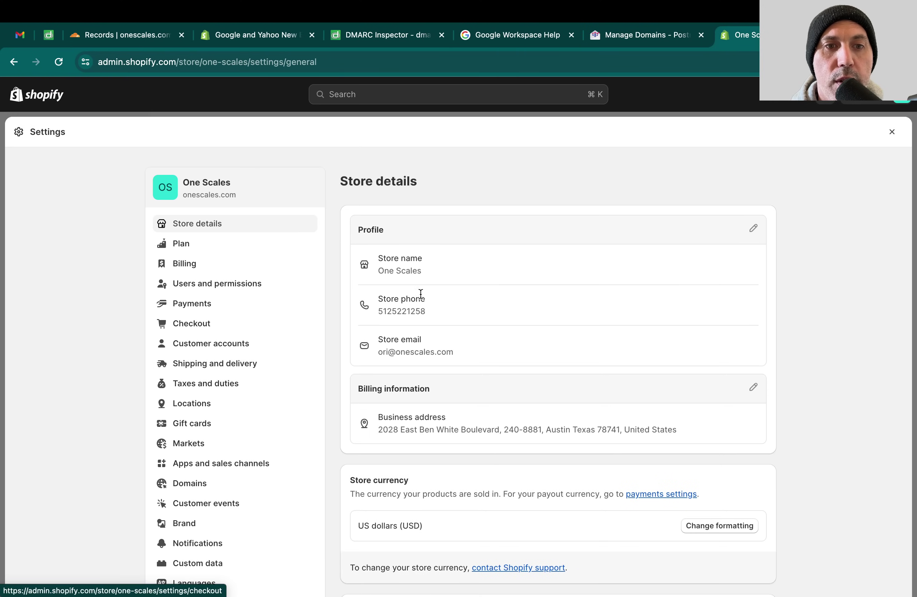
left_click(226, 545)
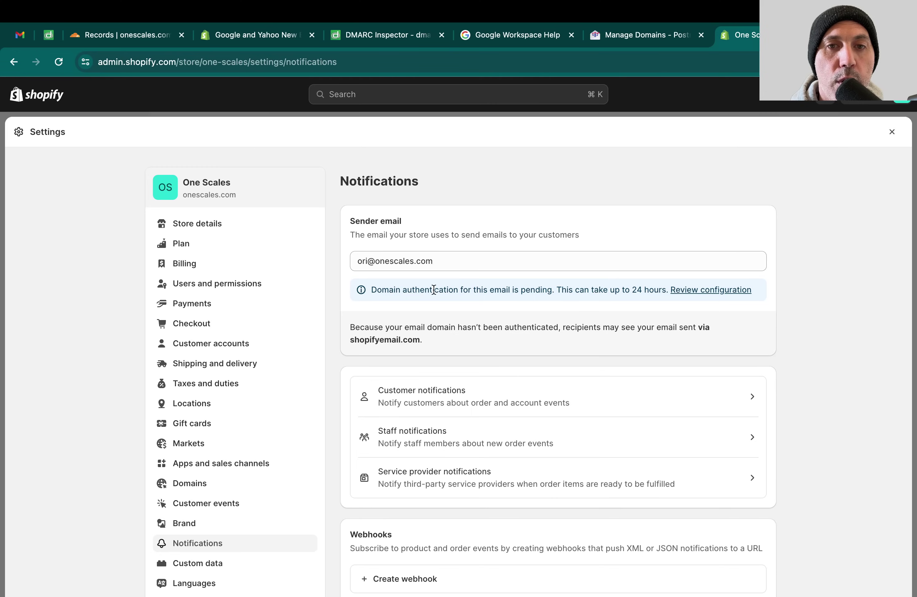
left_click_drag(354, 339, 420, 340)
left_click(451, 343)
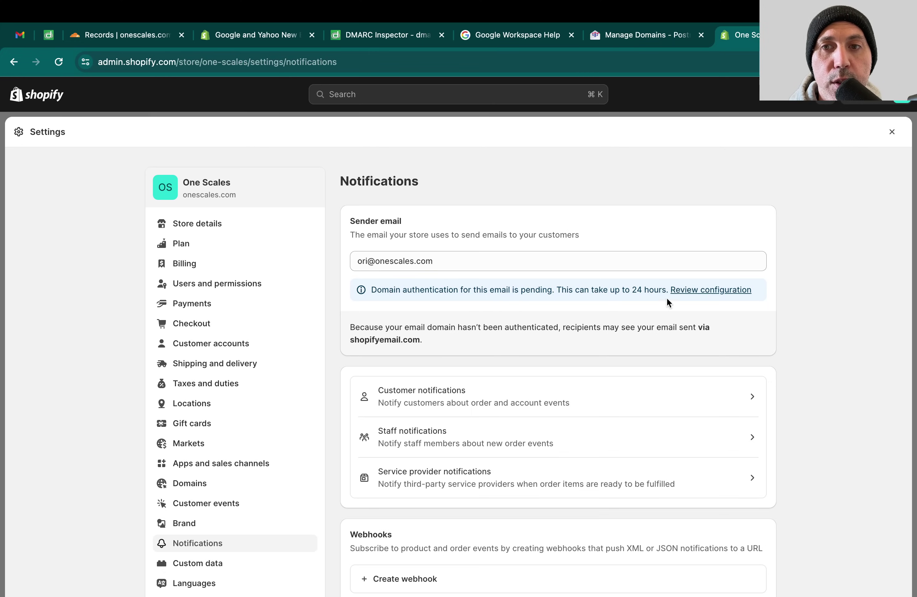
From Review configuration, copy Record #1's host name 9iq._domainkey and go to Cloudflare's DNS records
left_click(696, 293)
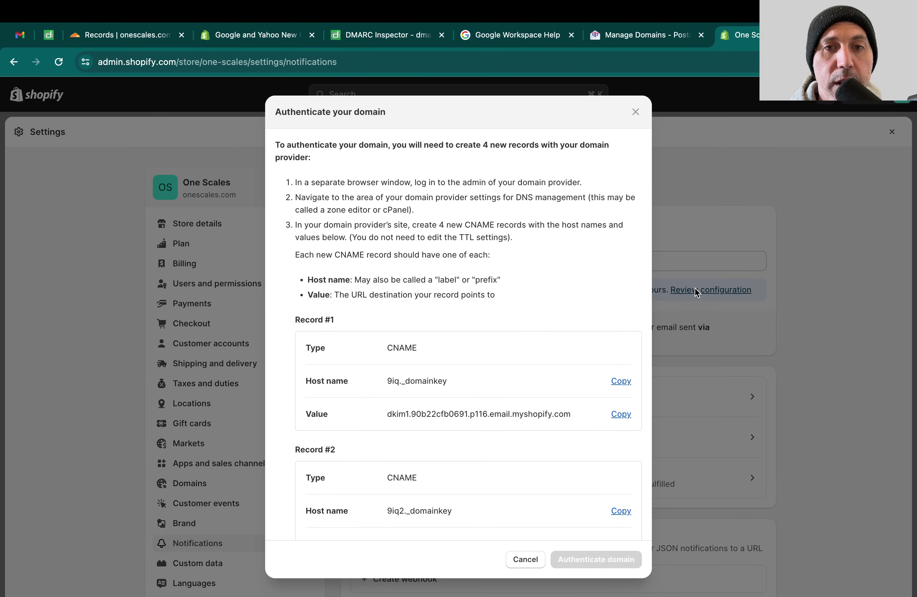
scroll(616, 325, "down", 5)
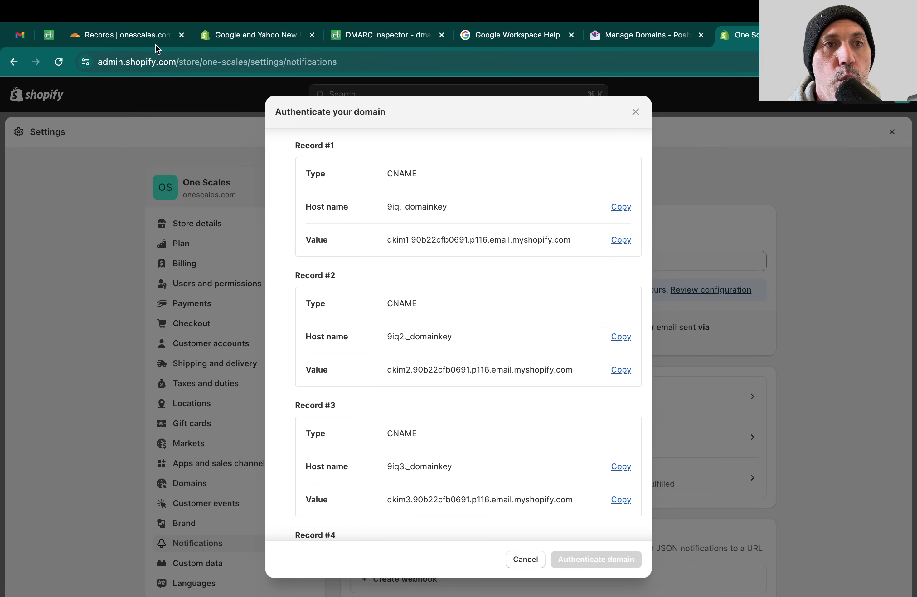
left_click(621, 209)
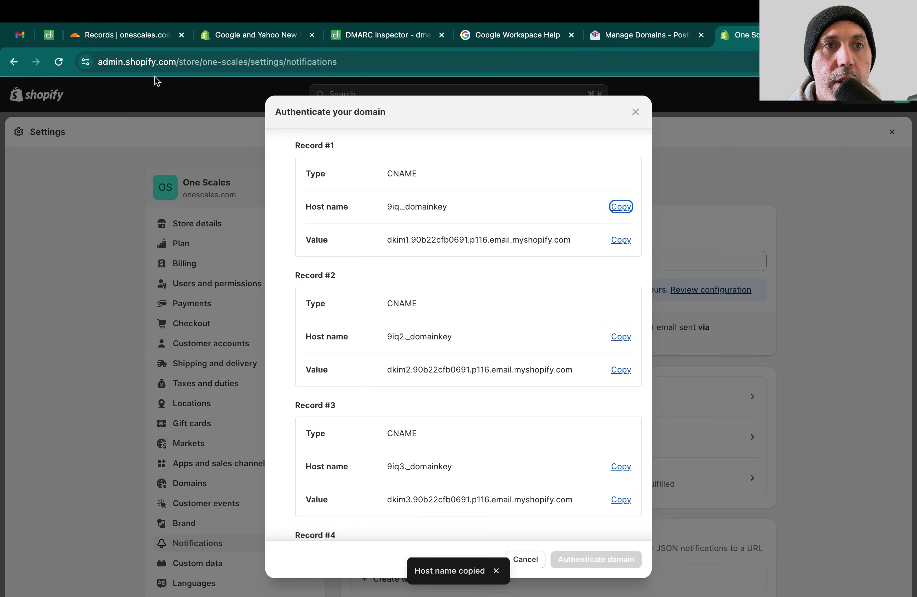
left_click(147, 36)
scroll(465, 271, "up", 5)
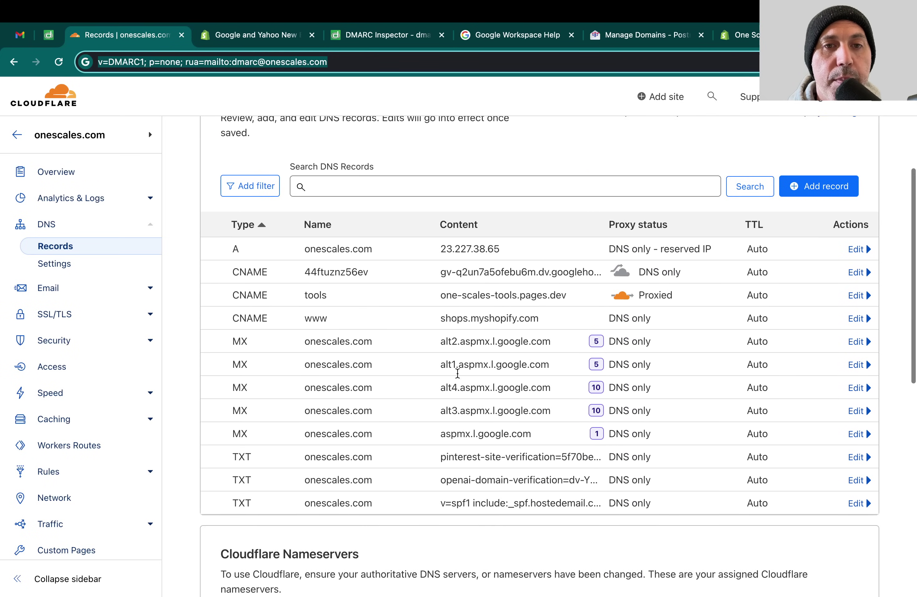
Start a Cloudflare CNAME record named with Shopify Record #1's host name 9iq._domainkey
left_click(789, 194)
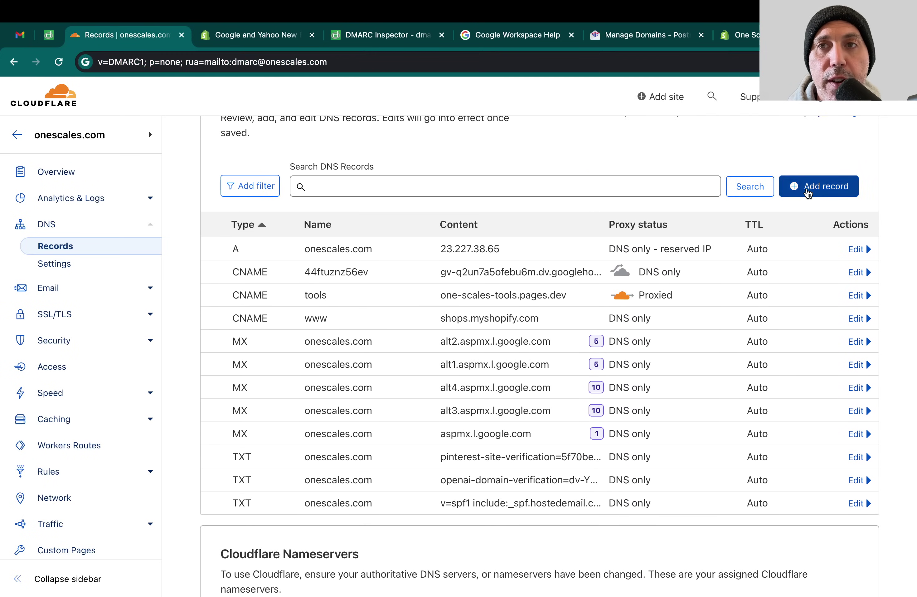
left_click(736, 35)
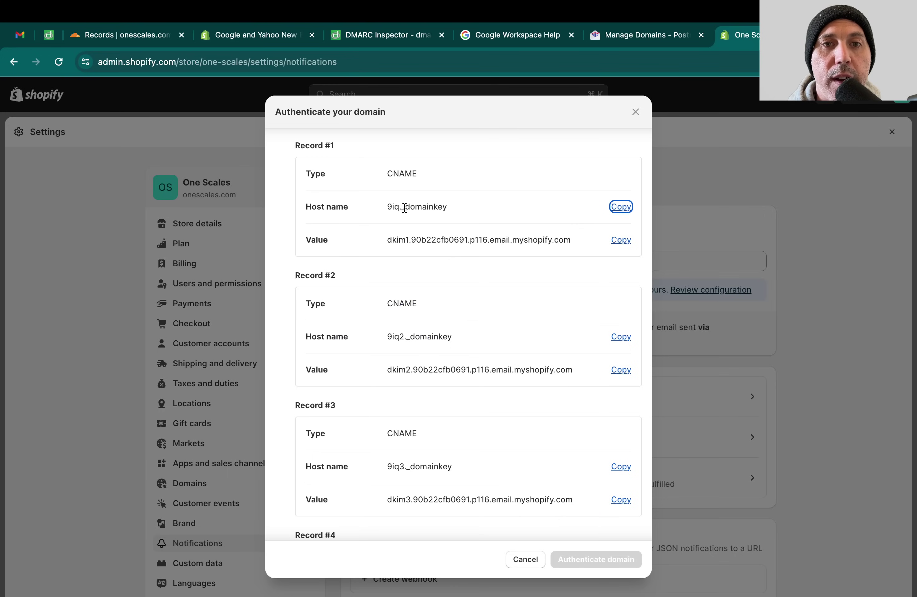
left_click(621, 207)
left_click(154, 38)
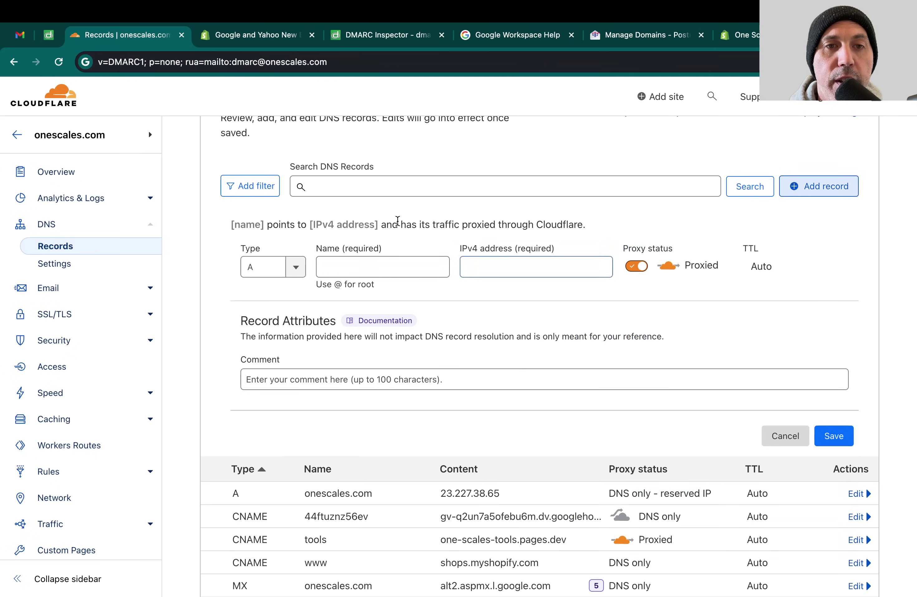
left_click(268, 264)
type("cname")
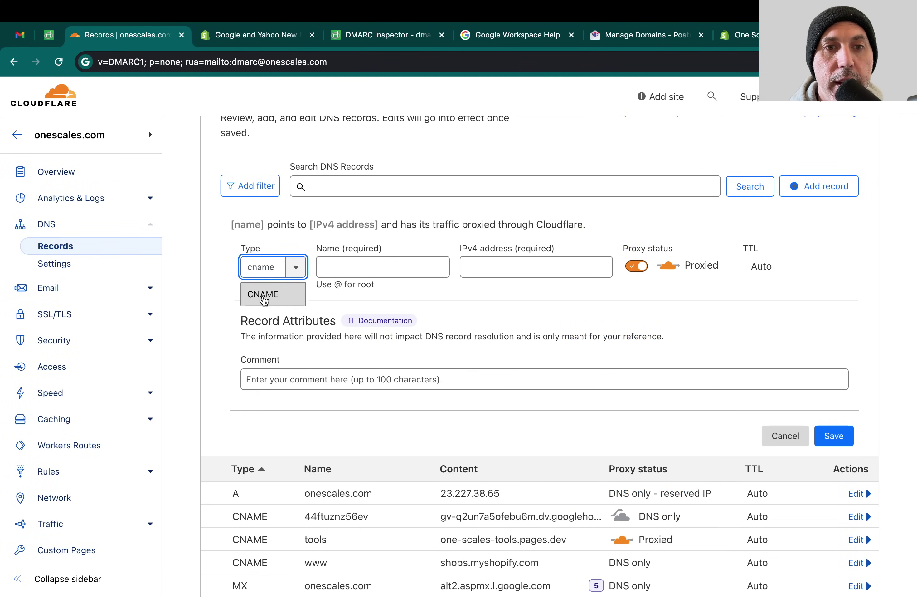
key("Return")
left_click(392, 268)
key("super+v")
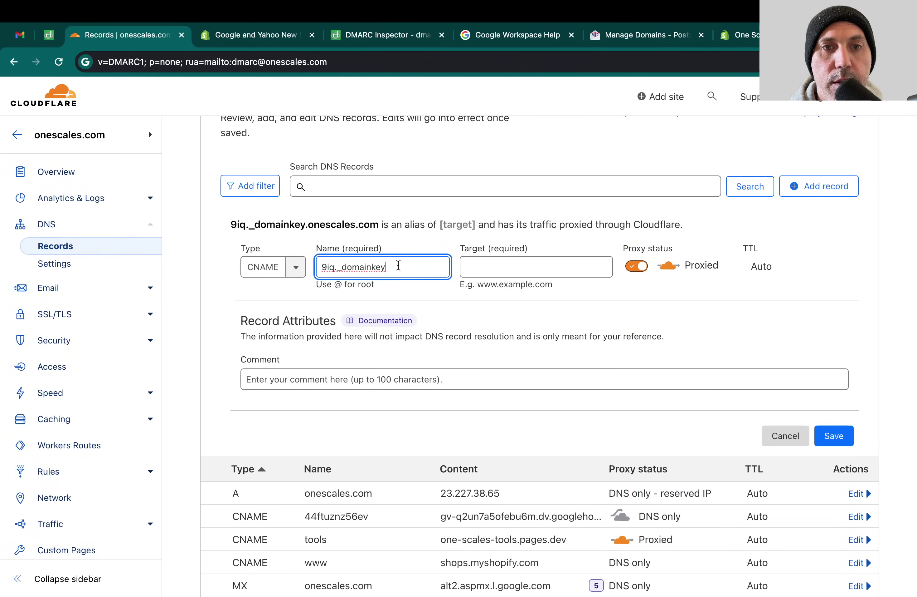
Point the 9iq._domainkey record to Shopify's dkim1 value, make it DNS only, and save
left_click(742, 35)
left_click(621, 240)
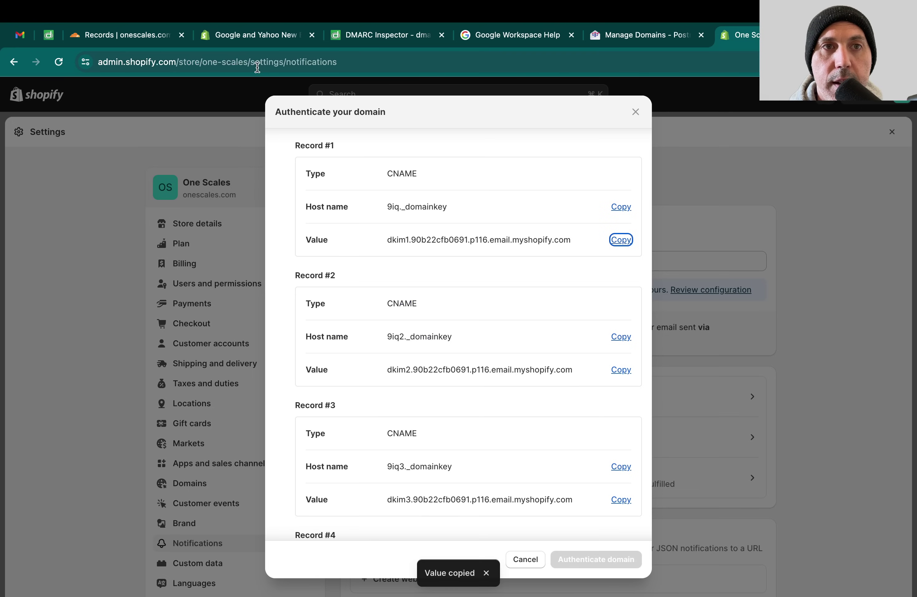
left_click(120, 35)
left_click(510, 278)
key("super+v")
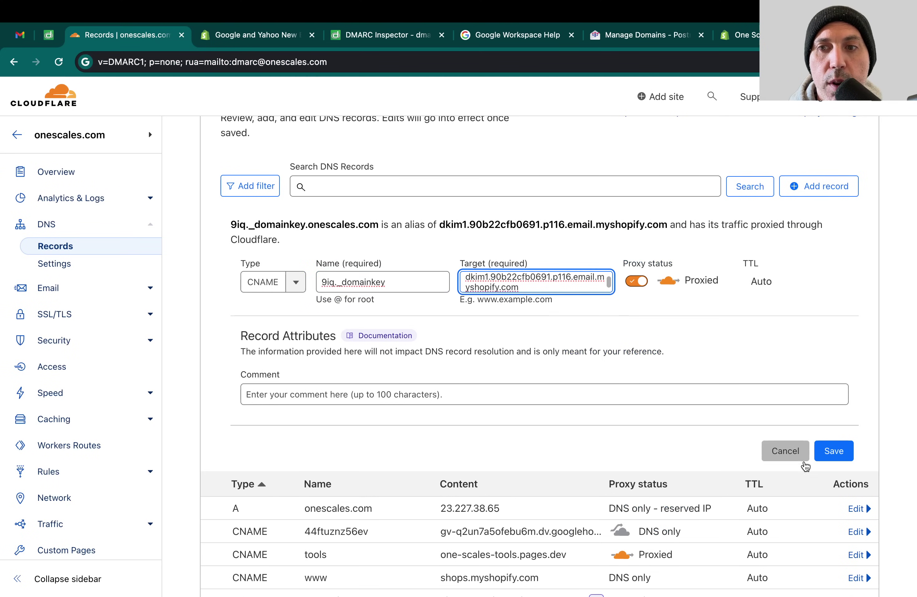
left_click(834, 451)
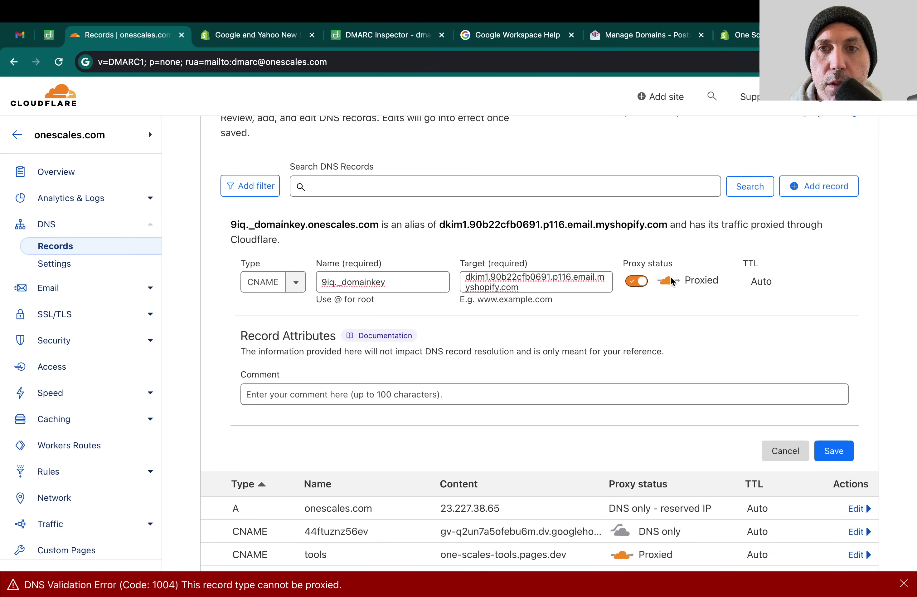
left_click(637, 281)
left_click(836, 437)
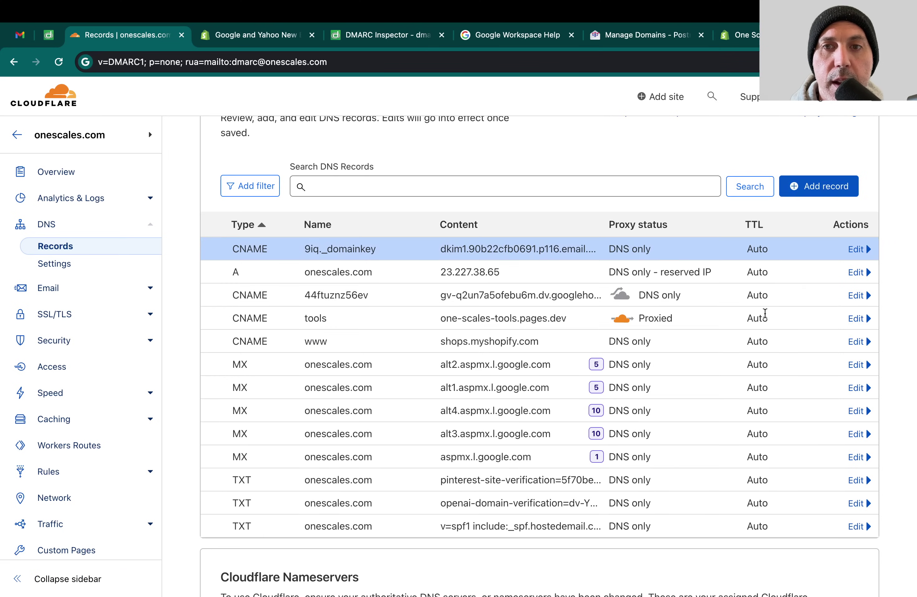
Start a second CNAME record named with Record #2's host name 9iq2._domainkey
left_click(740, 35)
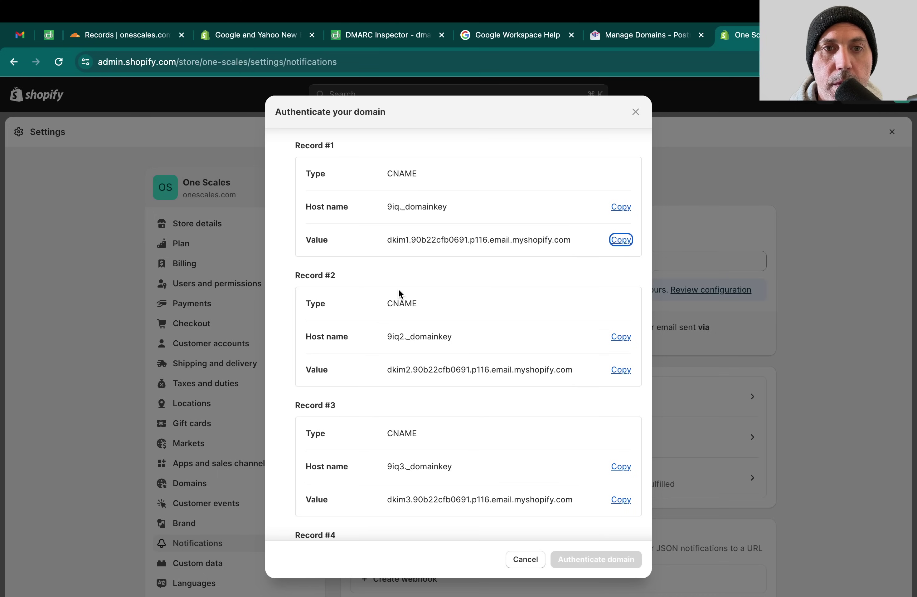
left_click(621, 336)
left_click(123, 35)
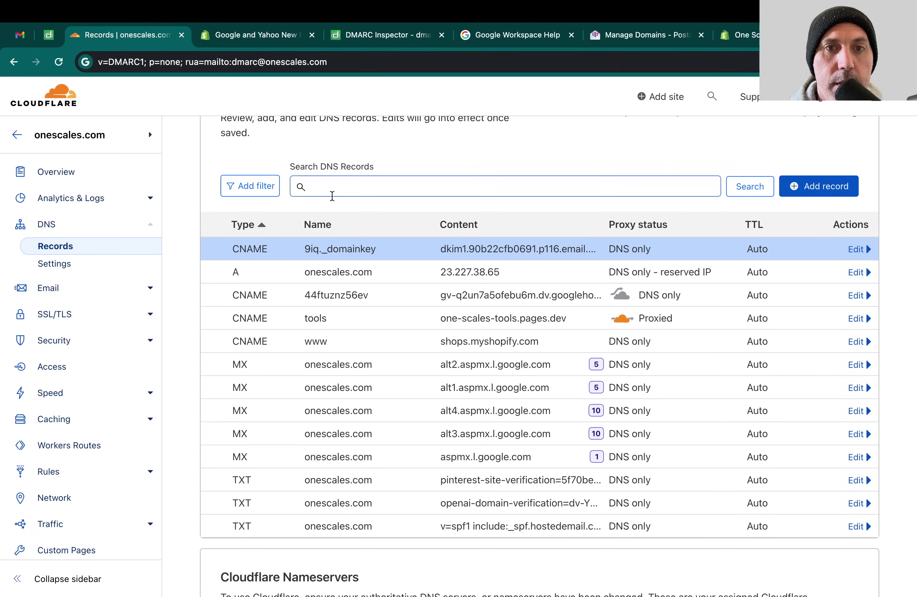
left_click(819, 186)
left_click(263, 267)
type("c")
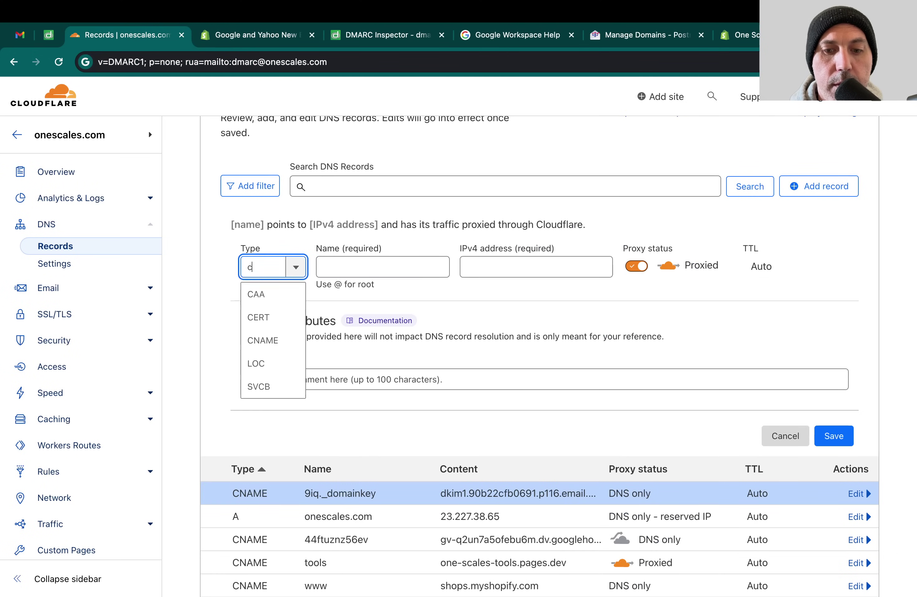
type("na")
key("Return")
key("Tab")
key("super+v")
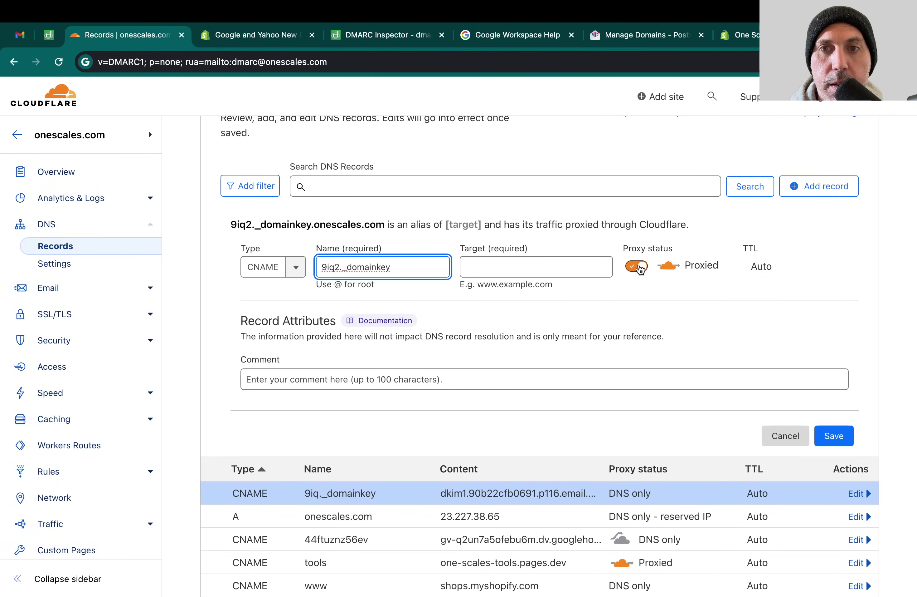
Set 9iq2._domainkey to DNS only, target Shopify's dkim2 value, and save it
left_click(638, 266)
left_click(738, 35)
left_click(621, 369)
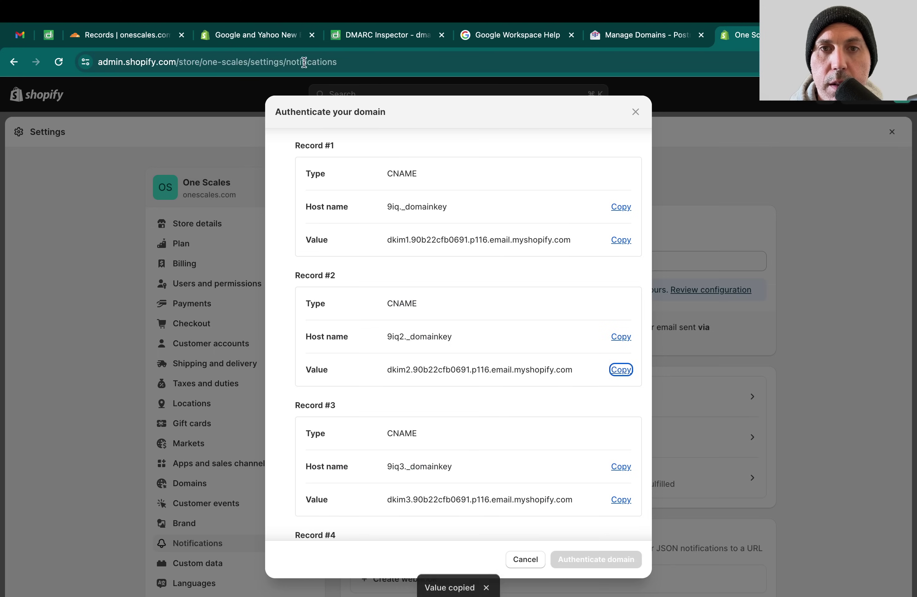
left_click(124, 35)
left_click(524, 263)
key("super+v")
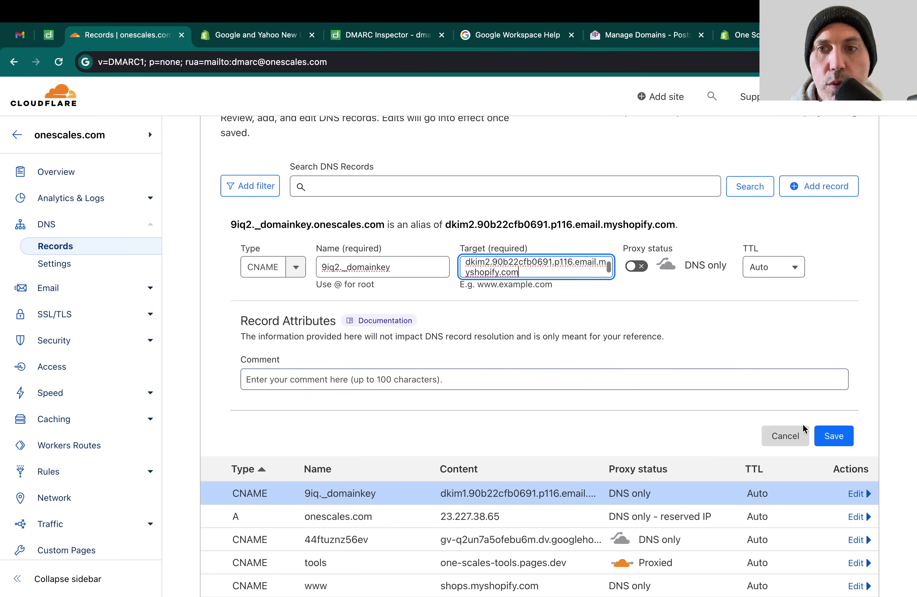
left_click(834, 436)
Copy Shopify Record #3's host name and return to Cloudflare's DNS records
left_click(738, 35)
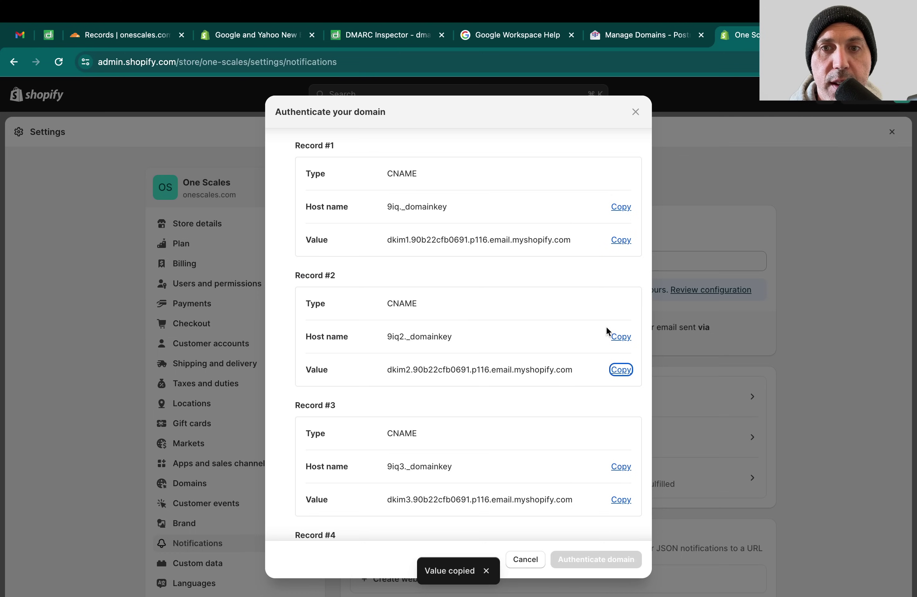
scroll(580, 434, "down", 5)
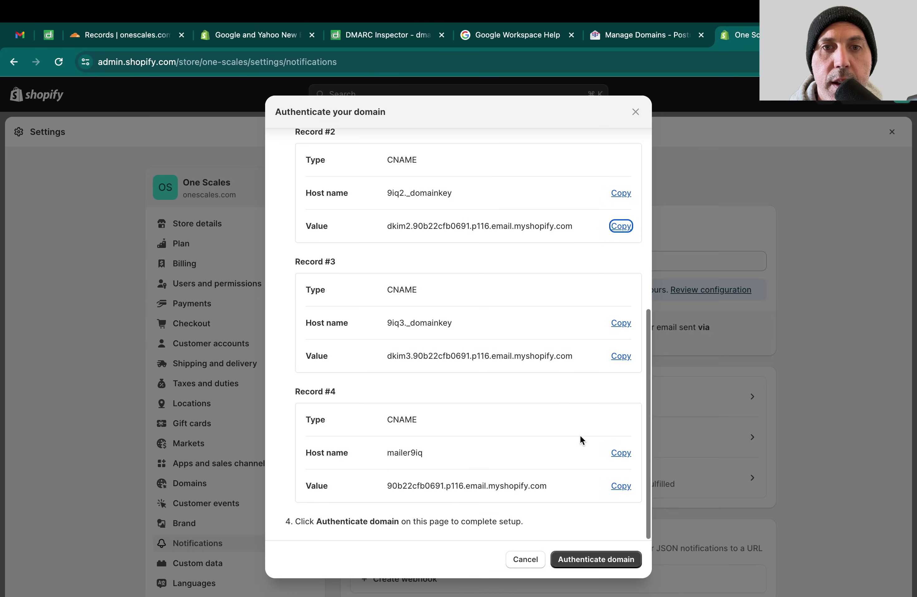
left_click(623, 323)
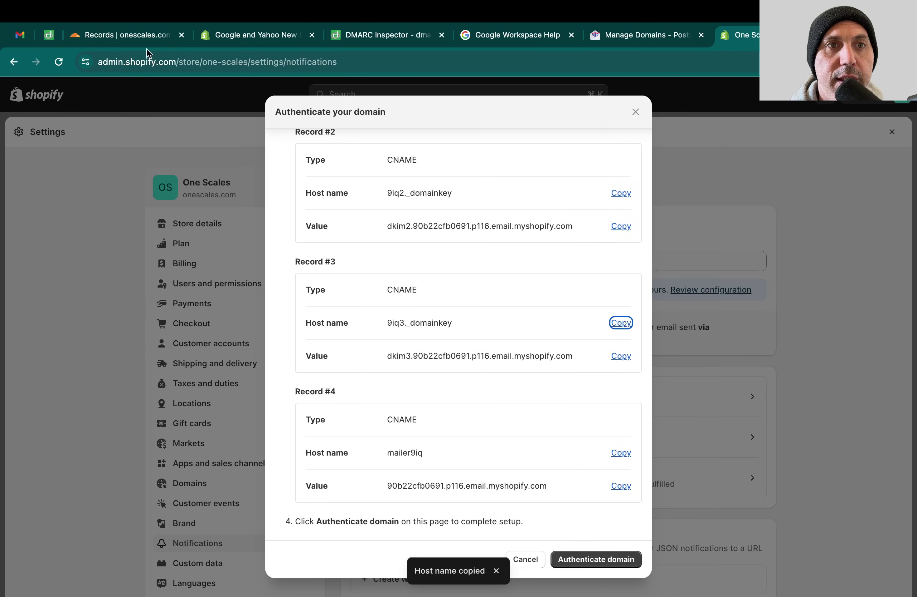
left_click(141, 38)
Add the 9iq3._domainkey CNAME pointing to Shopify's dkim3 target as DNS only
left_click(811, 186)
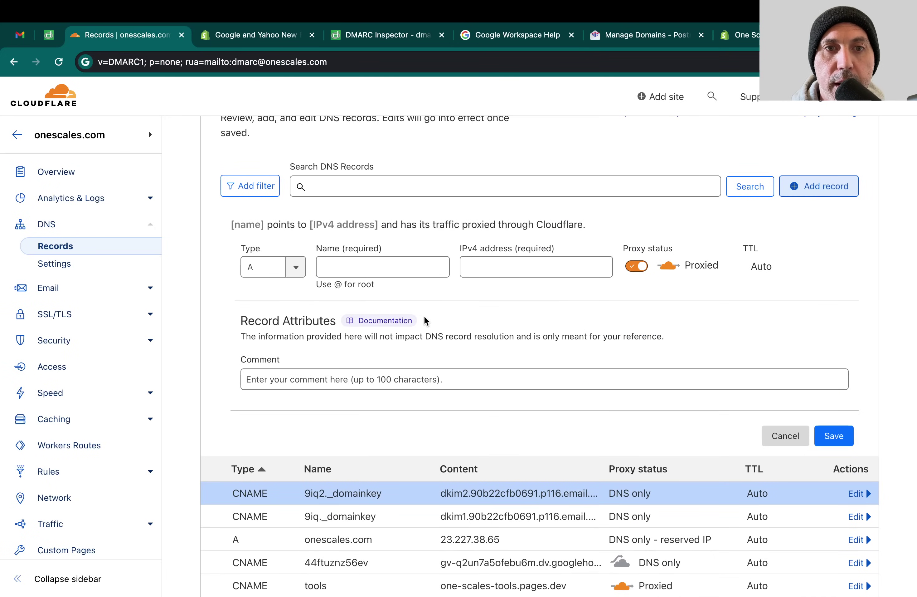
left_click(270, 273)
type("cname")
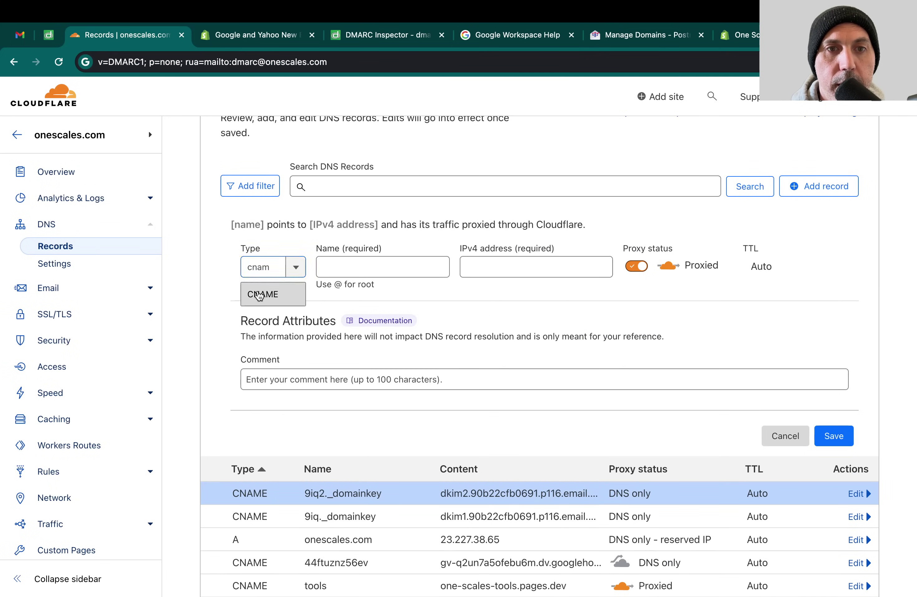
left_click(263, 293)
left_click(368, 260)
key("ctrl+v")
left_click(745, 36)
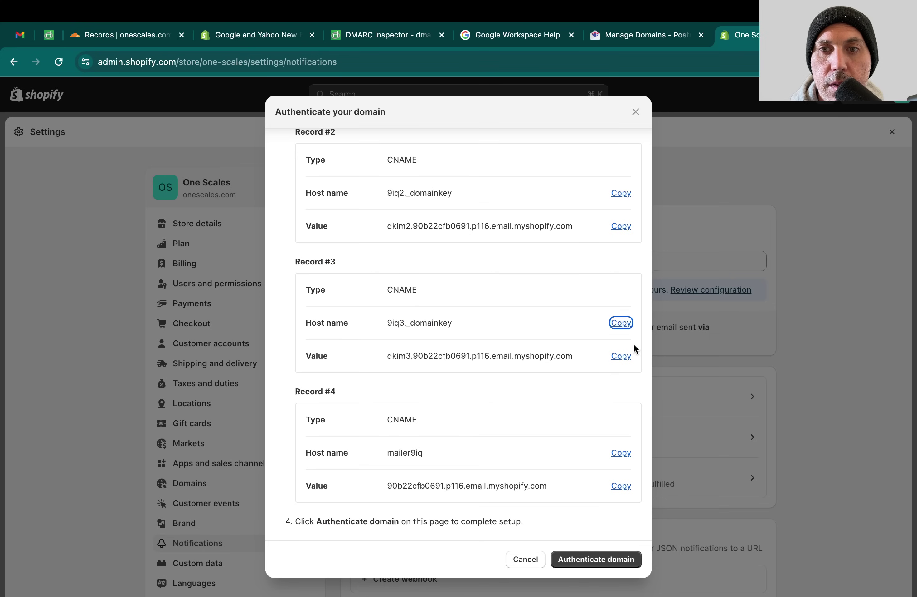
left_click(621, 356)
left_click(144, 43)
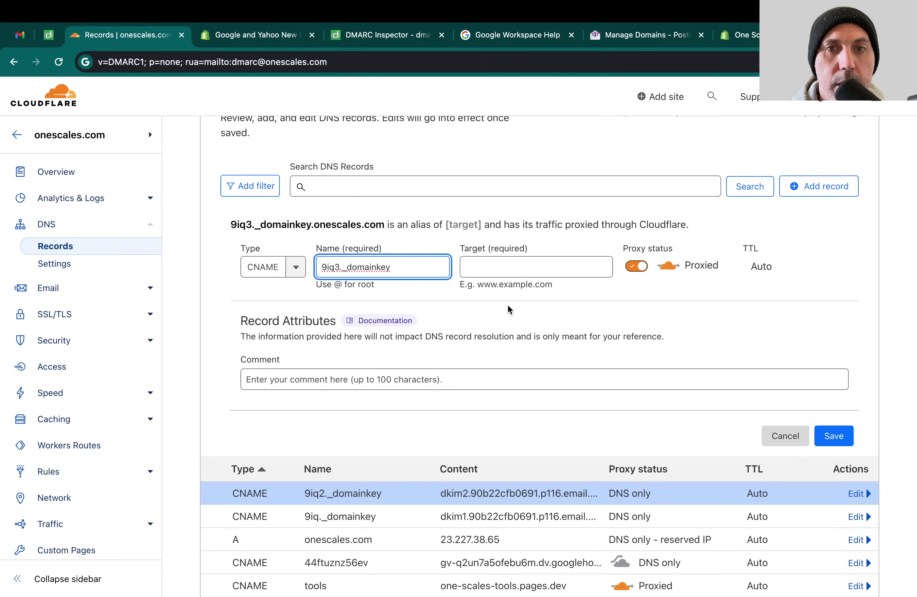
left_click(516, 273)
key("ctrl+v")
left_click(636, 266)
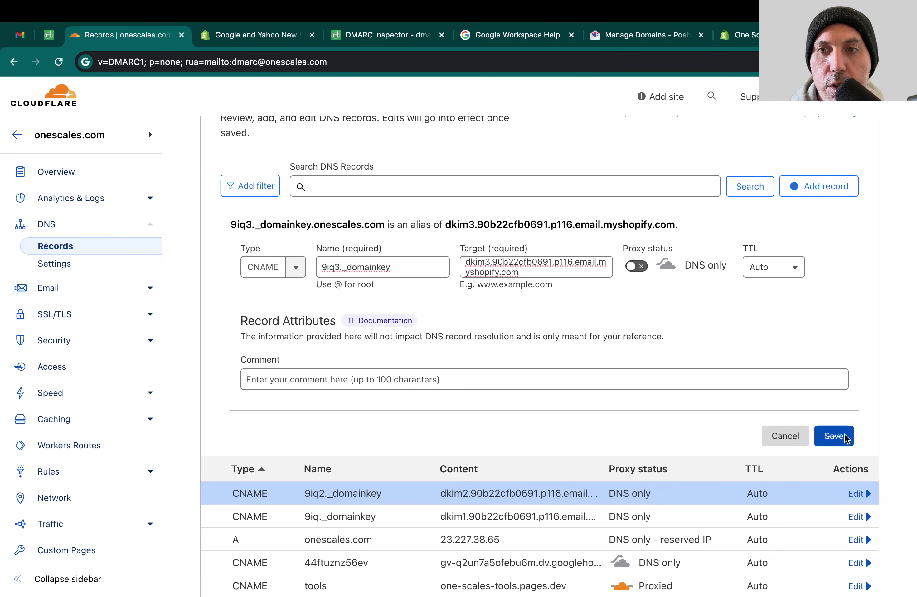
left_click(834, 435)
Copy Record #4's host name and start a CNAME record named mailer9iq
left_click(742, 35)
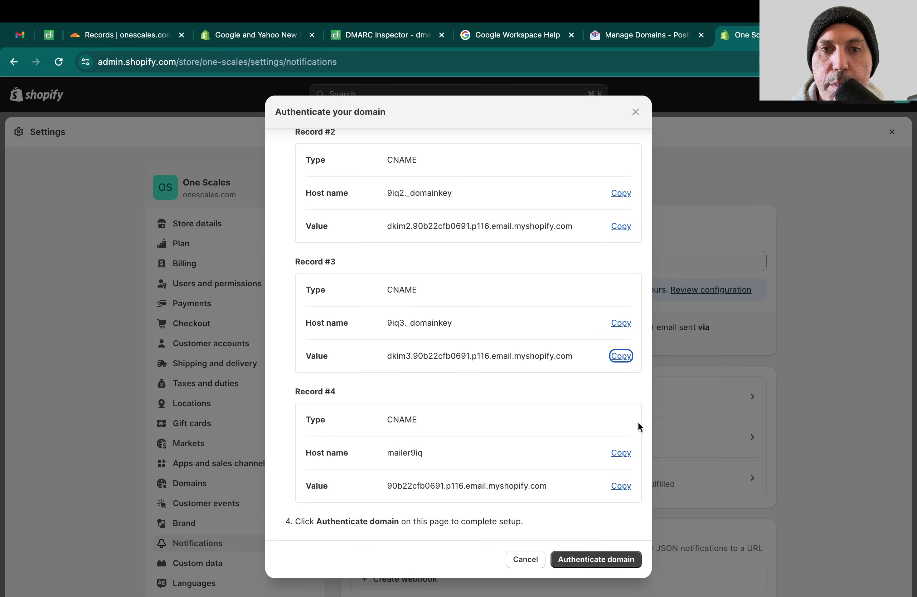
left_click(621, 453)
left_click(145, 40)
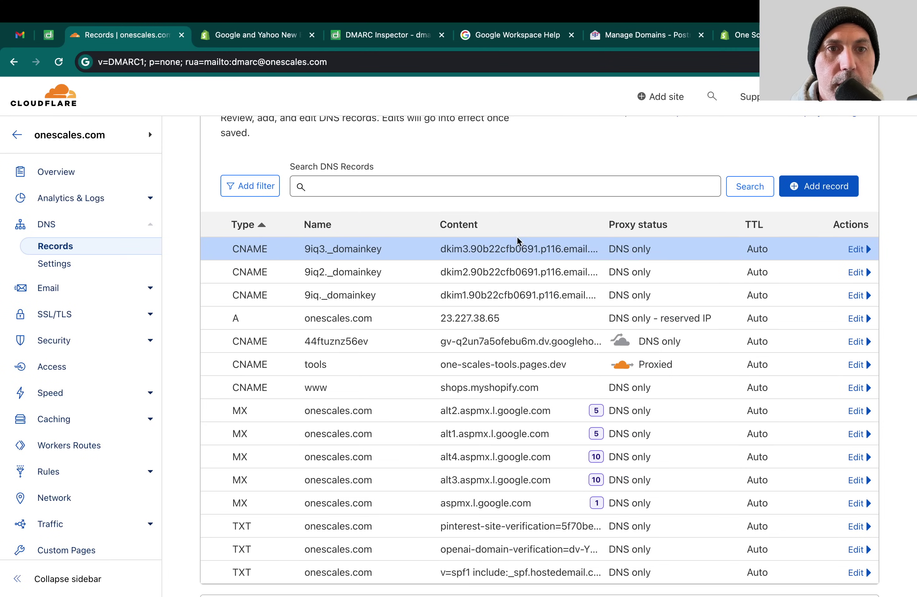
left_click(819, 186)
left_click(264, 261)
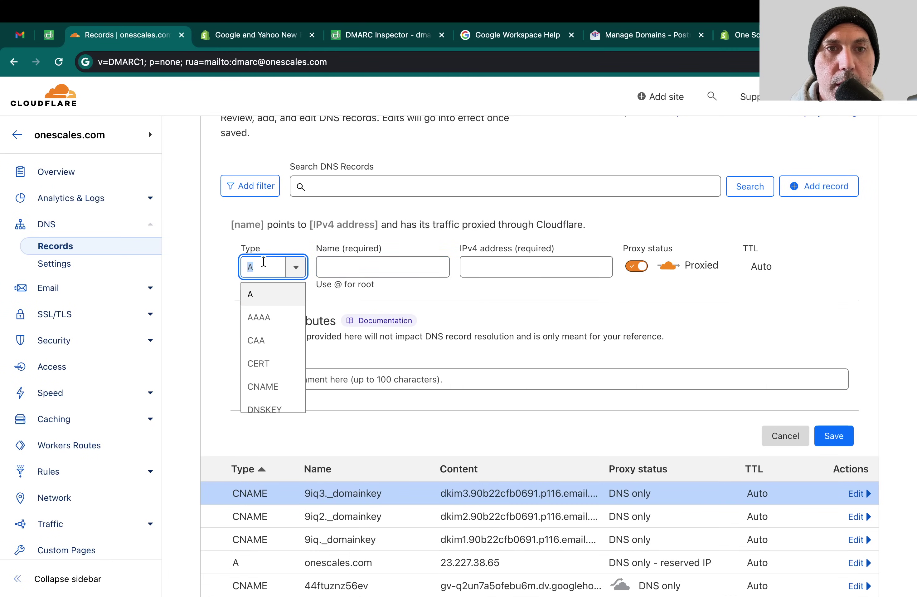
type("cname")
key("Return")
left_click(327, 266)
key("super+v")
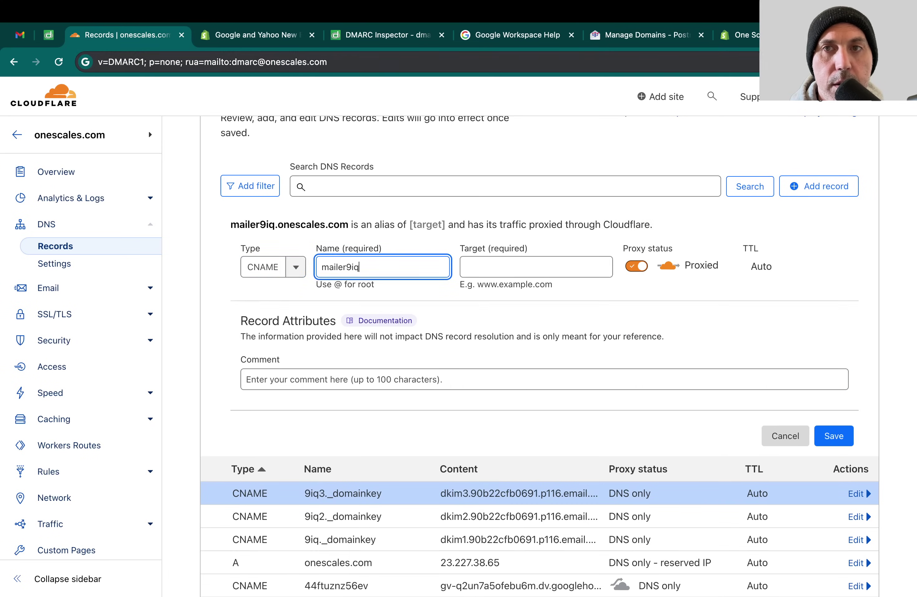
Target mailer9iq to Shopify's mailer host as DNS only, save, and check the listed records
left_click(740, 34)
left_click(619, 484)
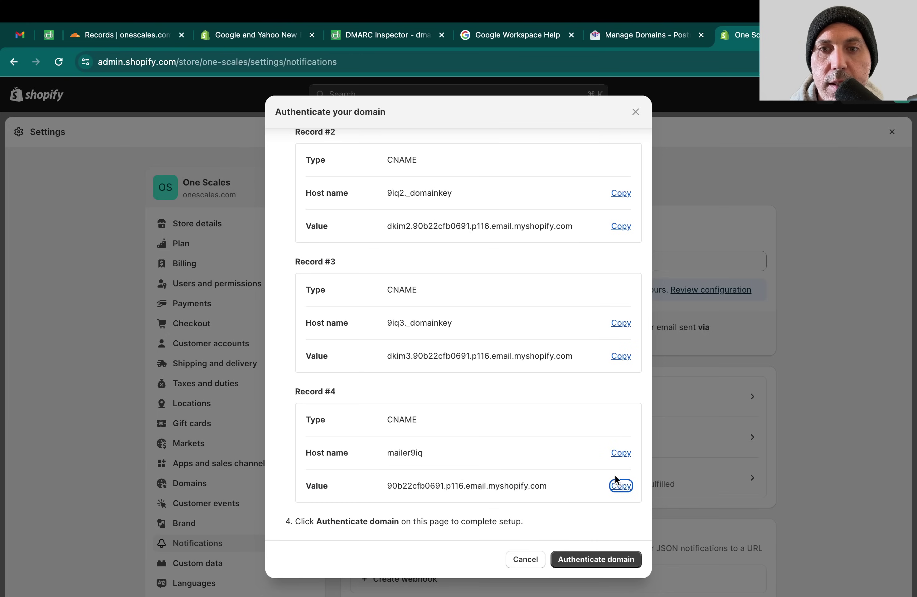
left_click(160, 35)
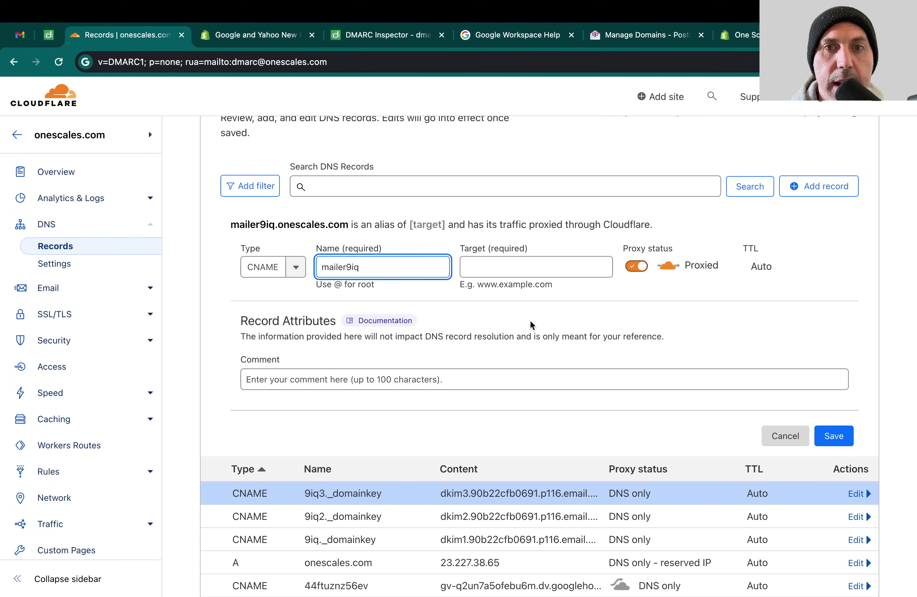
left_click(541, 267)
key("super+v")
left_click(636, 266)
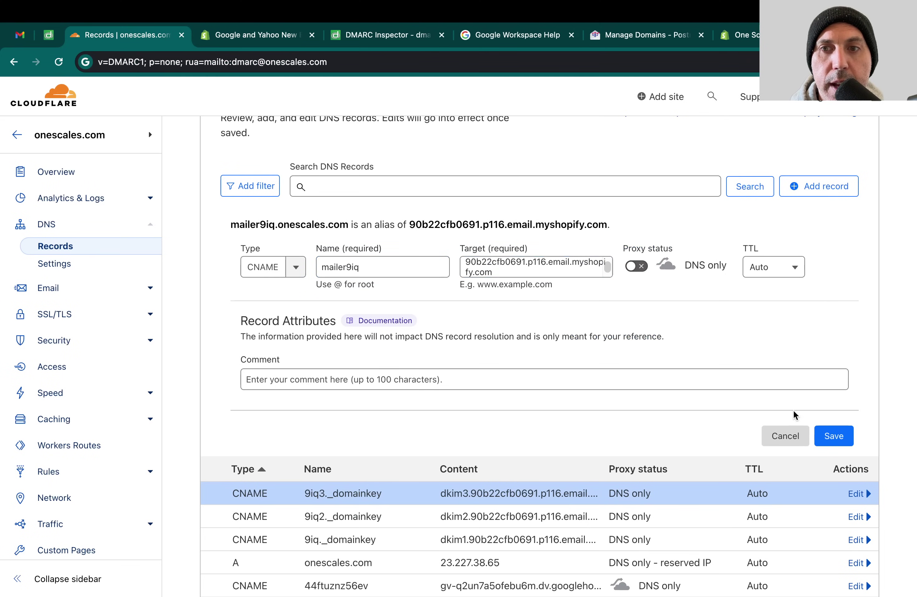
left_click(837, 436)
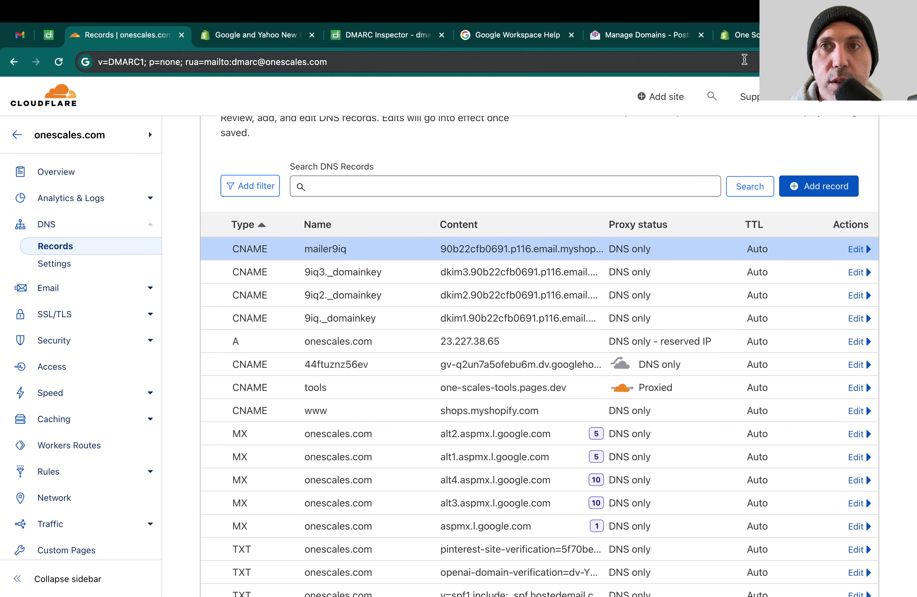
left_click(739, 35)
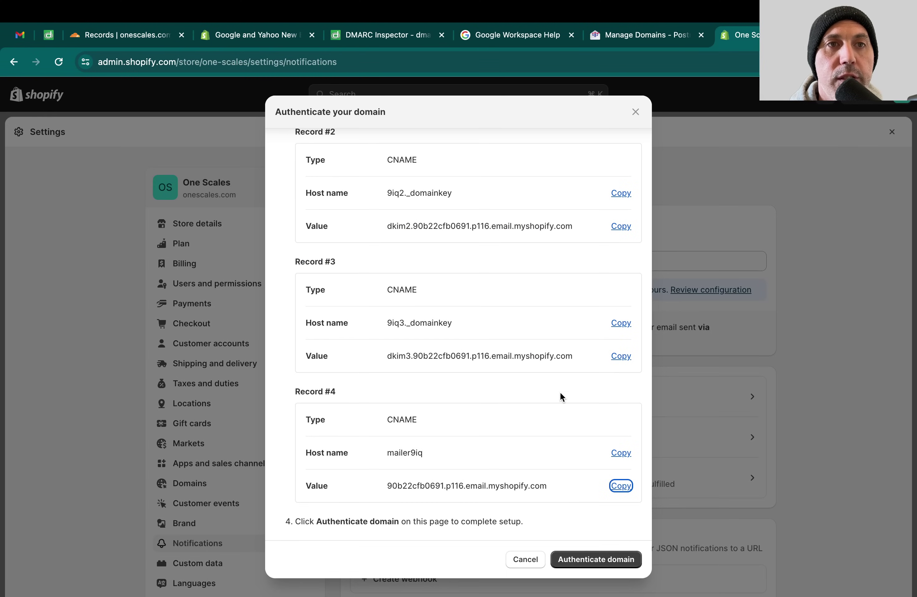
left_click(148, 35)
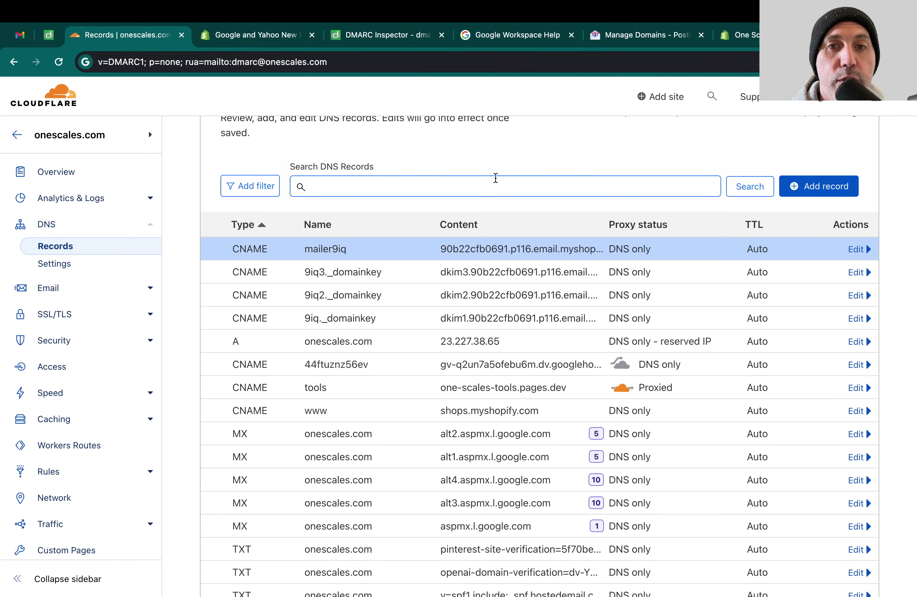
Submit Authenticate domain in Shopify and highlight the up-to-24-hours pending notice
left_click(749, 37)
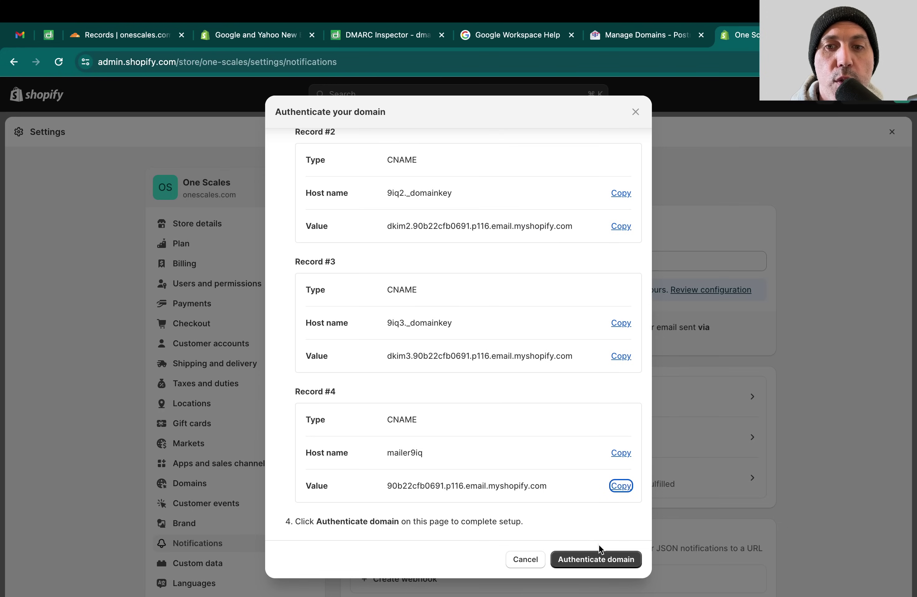
left_click(599, 561)
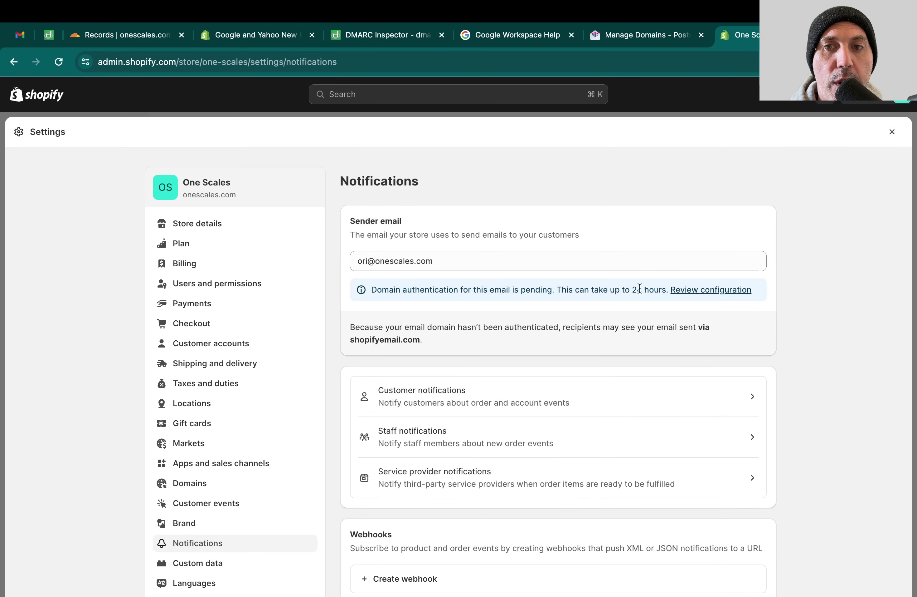
left_click_drag(562, 289, 654, 292)
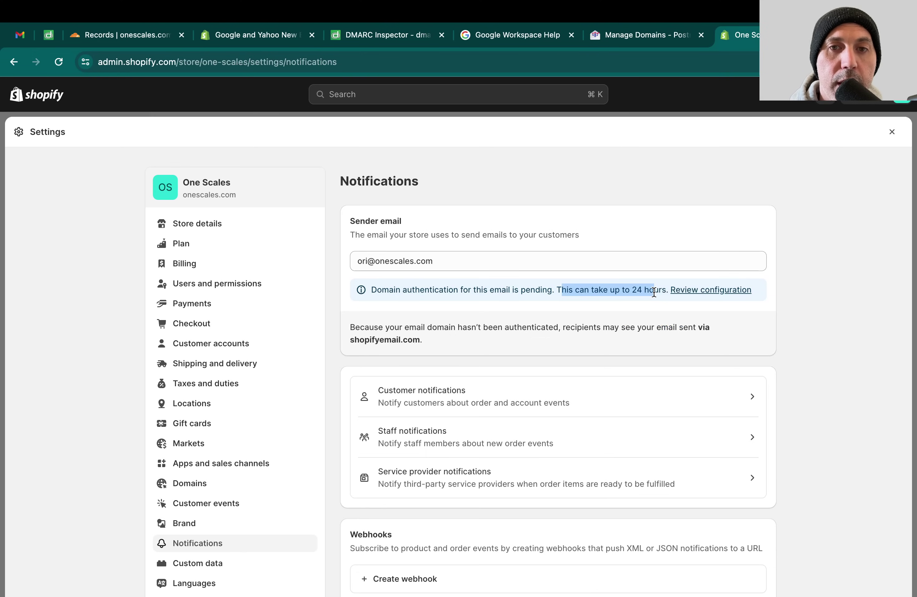
Grab the prepared DMARC record text and start a new TXT record in Cloudflare
left_click(829, 266)
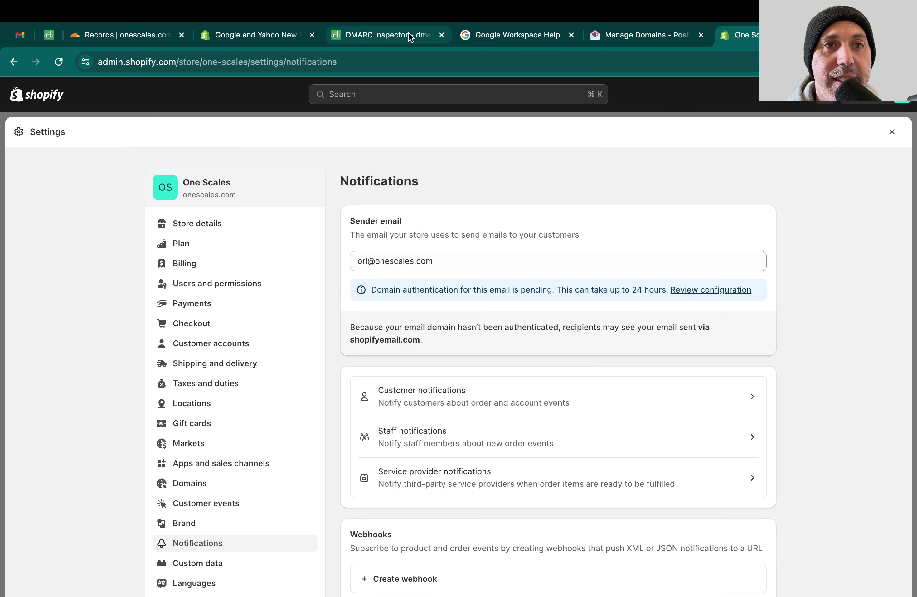
left_click(154, 31)
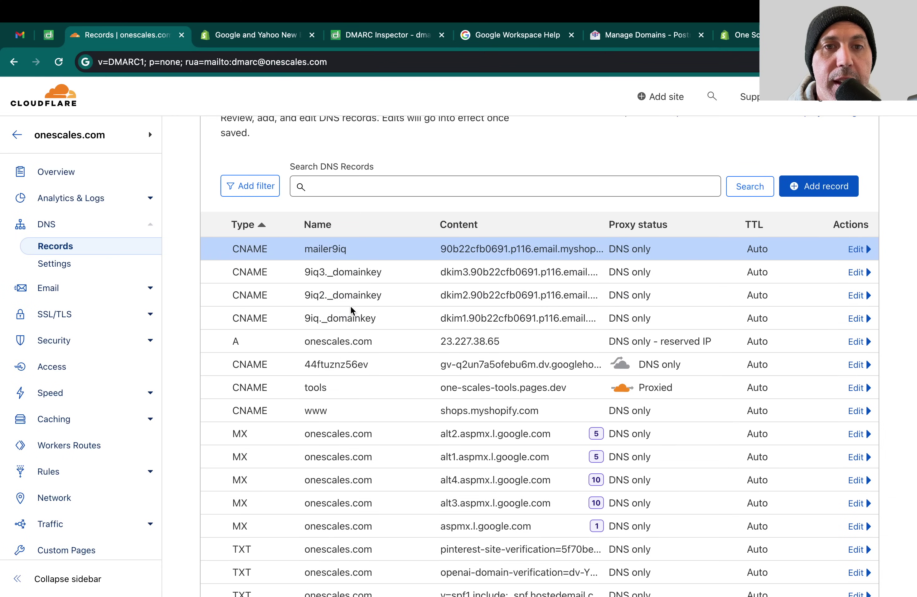
left_click(279, 62)
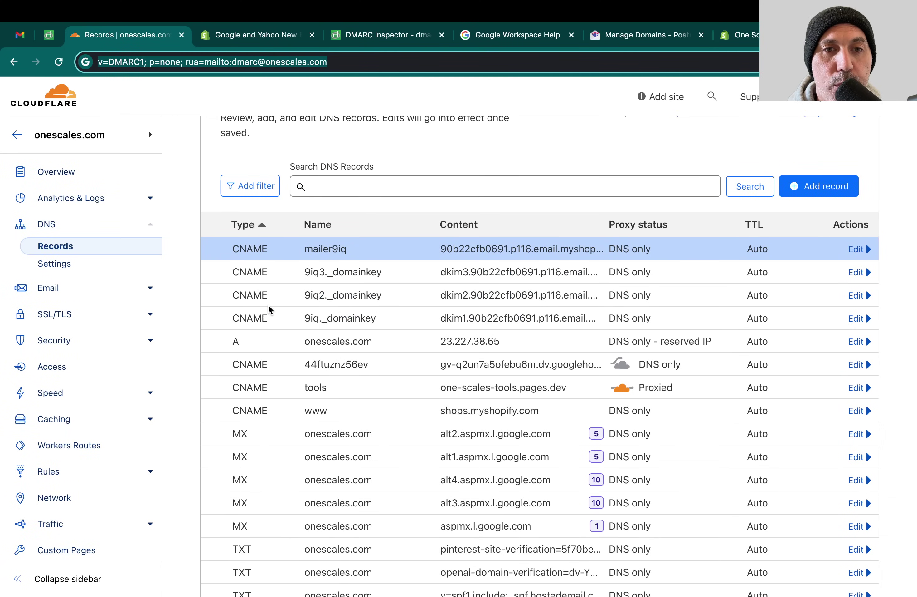
left_click(819, 186)
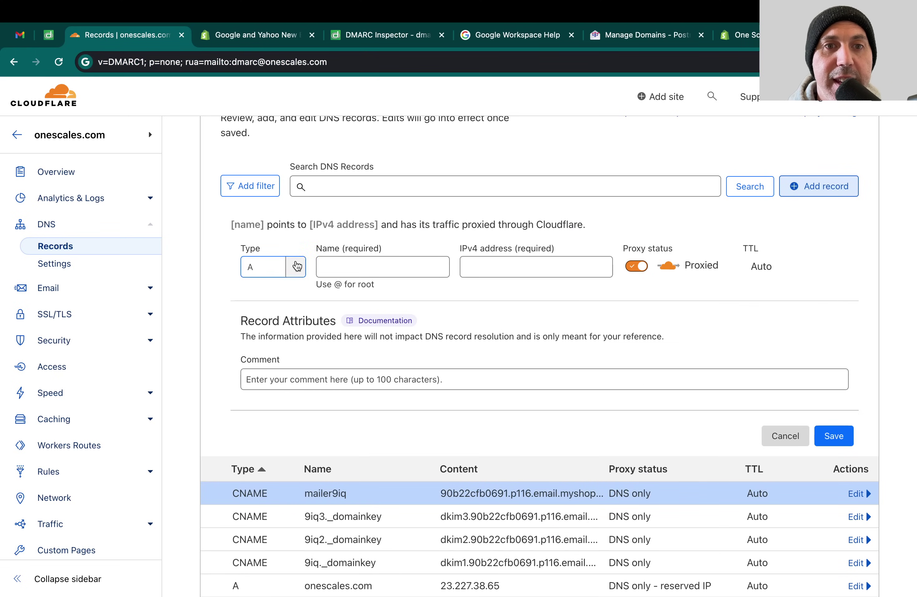
left_click(267, 268)
type("txt")
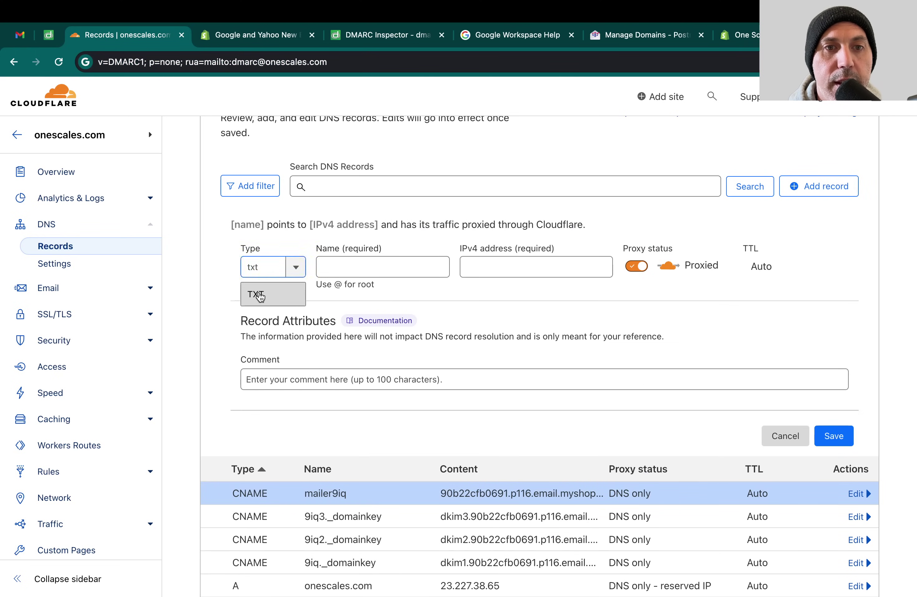
left_click(285, 294)
Name the TXT record _dmarc.onescales.com, paste the v=DMARC1; p=none policy as content, and save
left_click(373, 266)
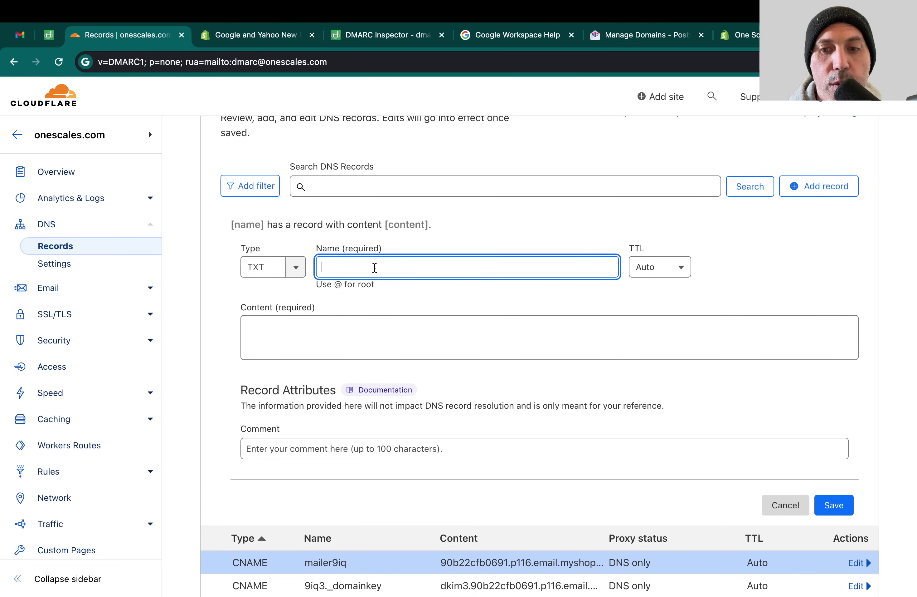
type("_")
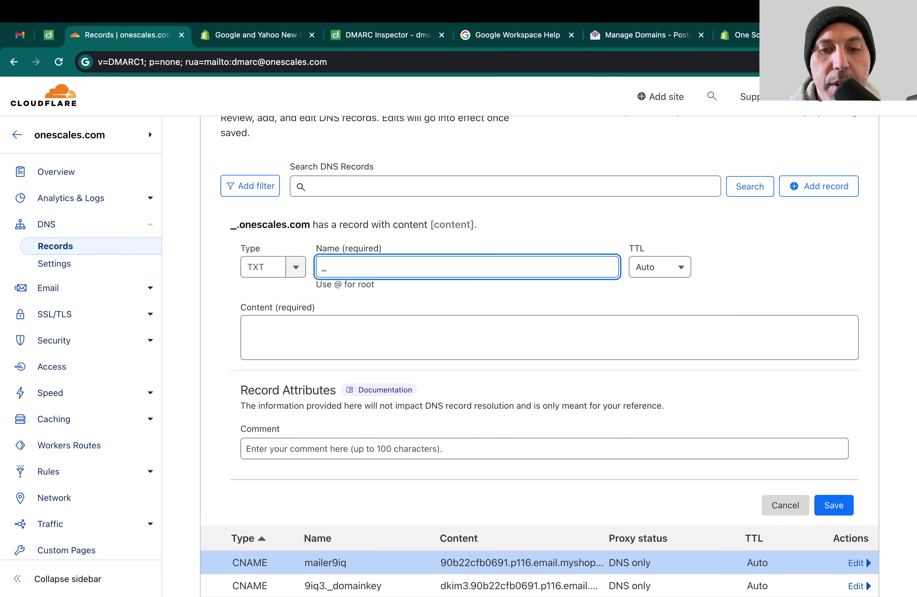
type("dmarc")
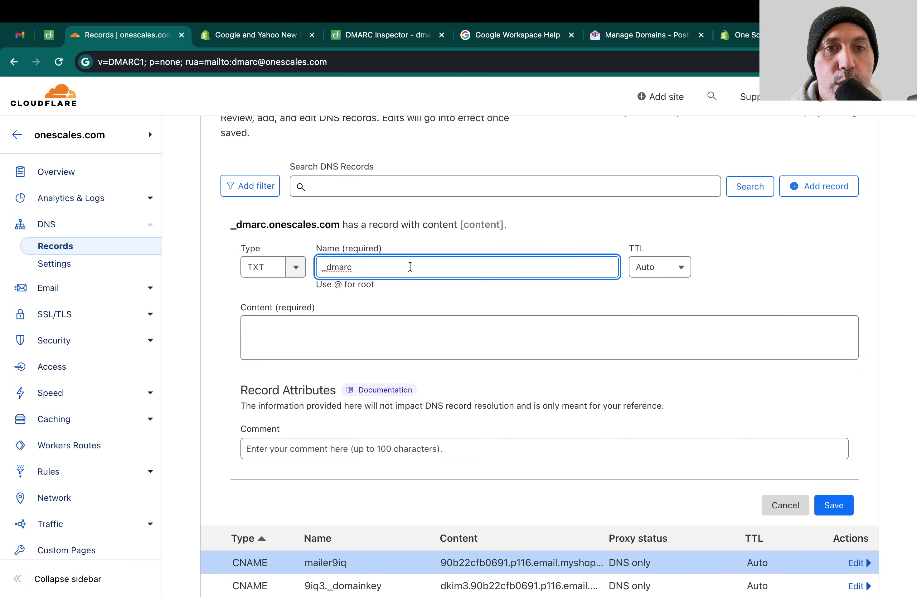
type(".")
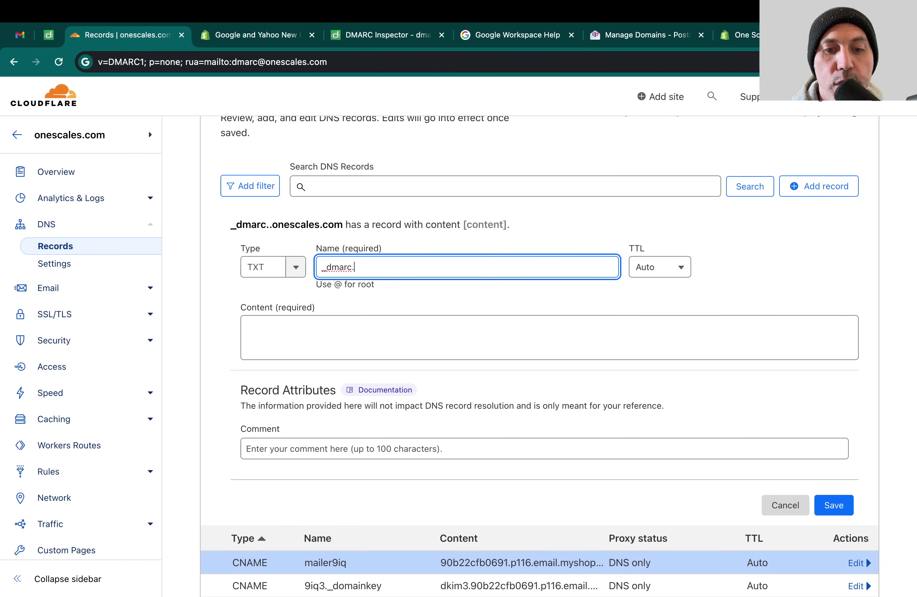
type("onescale")
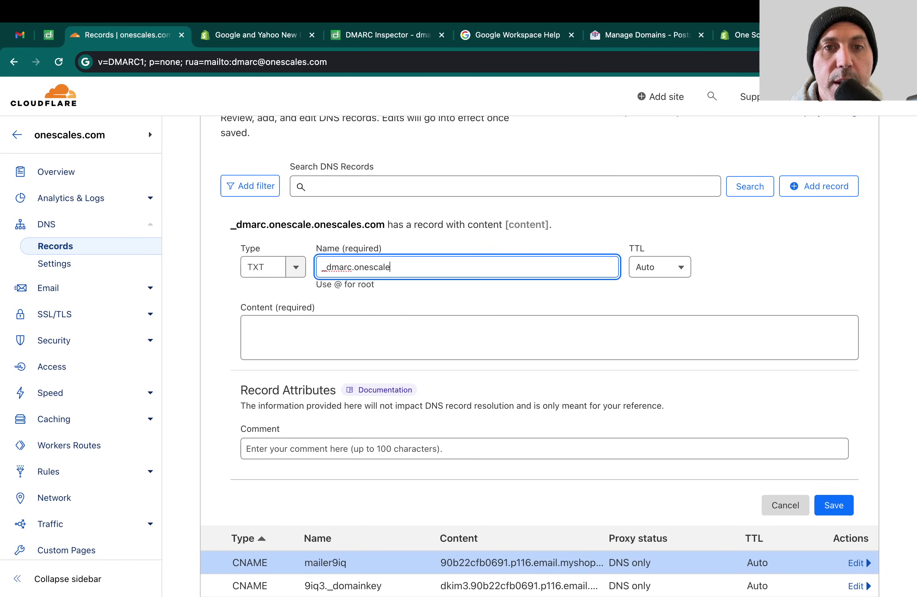
type("s.com")
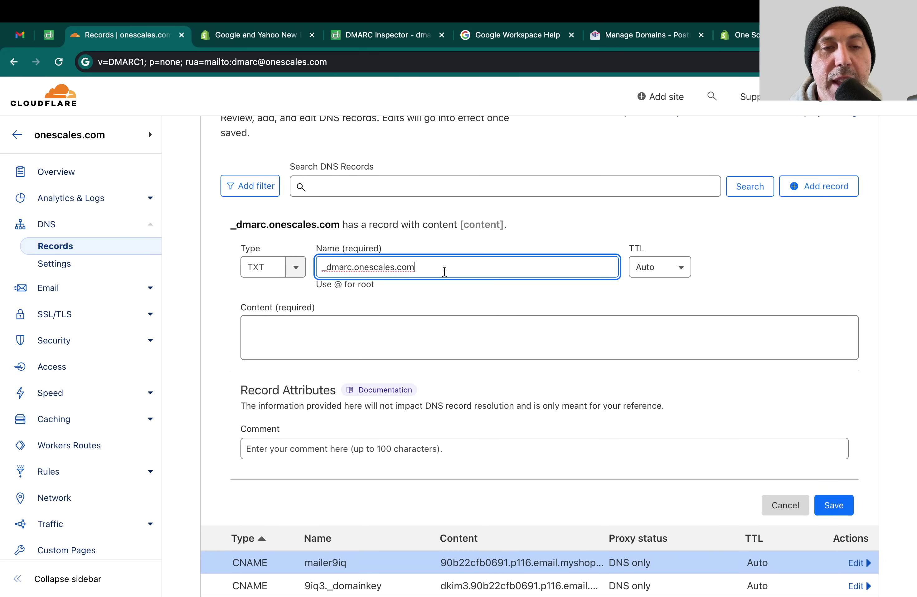
left_click(440, 329)
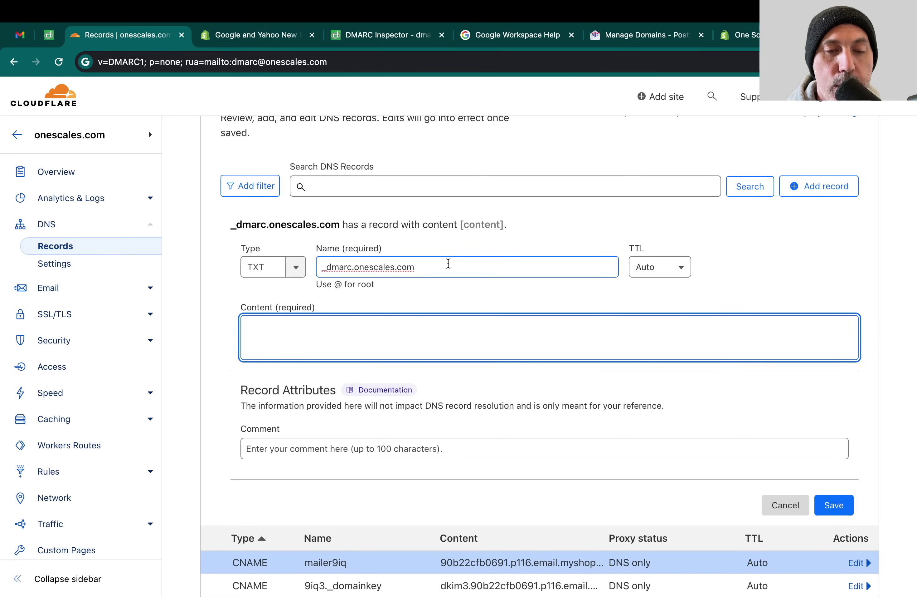
key("super+v")
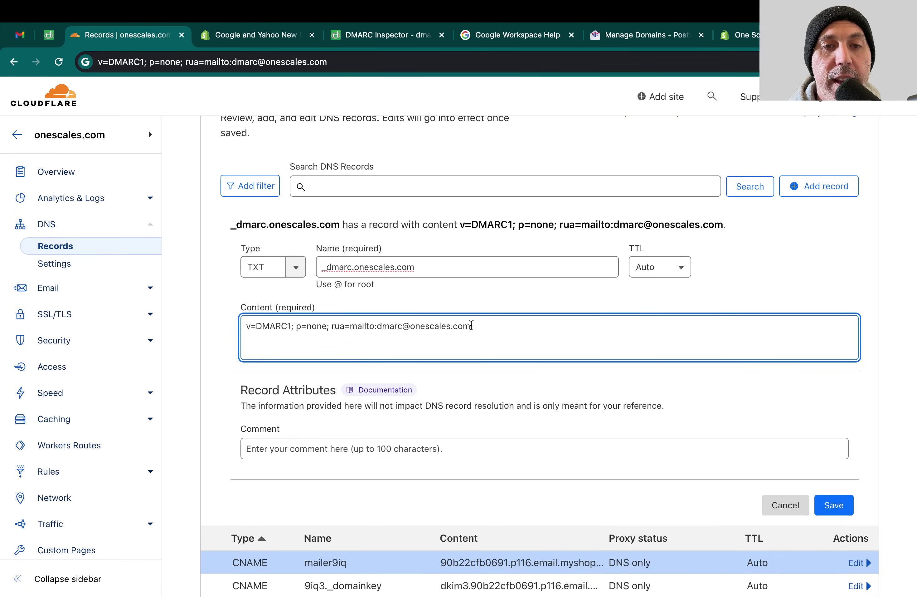
left_click(832, 504)
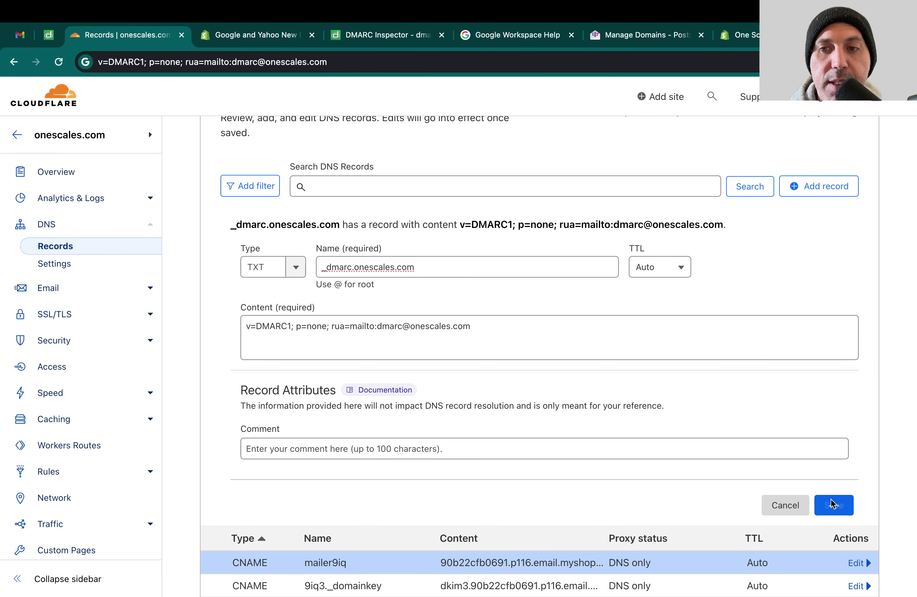
Reopen the _dmarc record and highlight its v=DMARC1 version tag and p=none policy
left_click(863, 250)
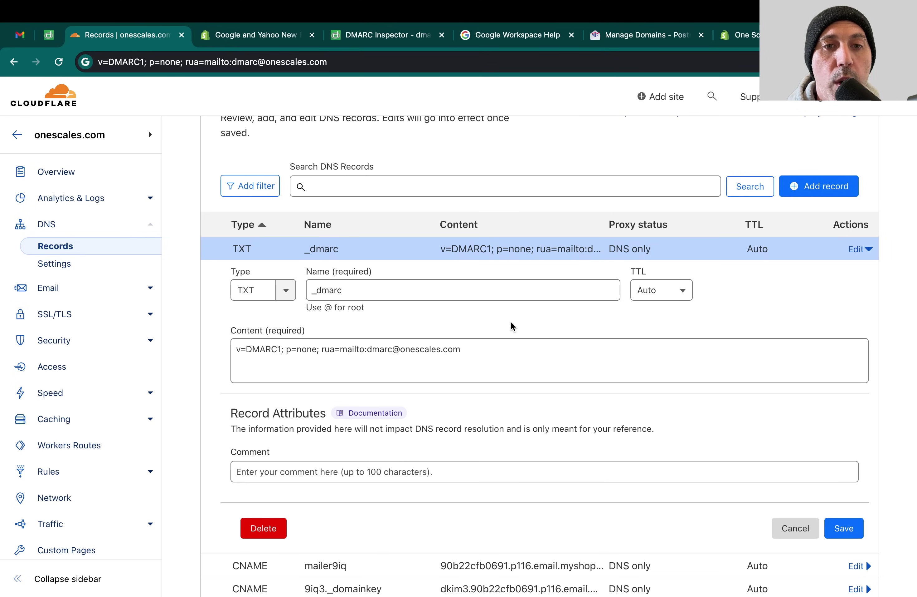
left_click(340, 340)
left_click_drag(244, 351, 272, 350)
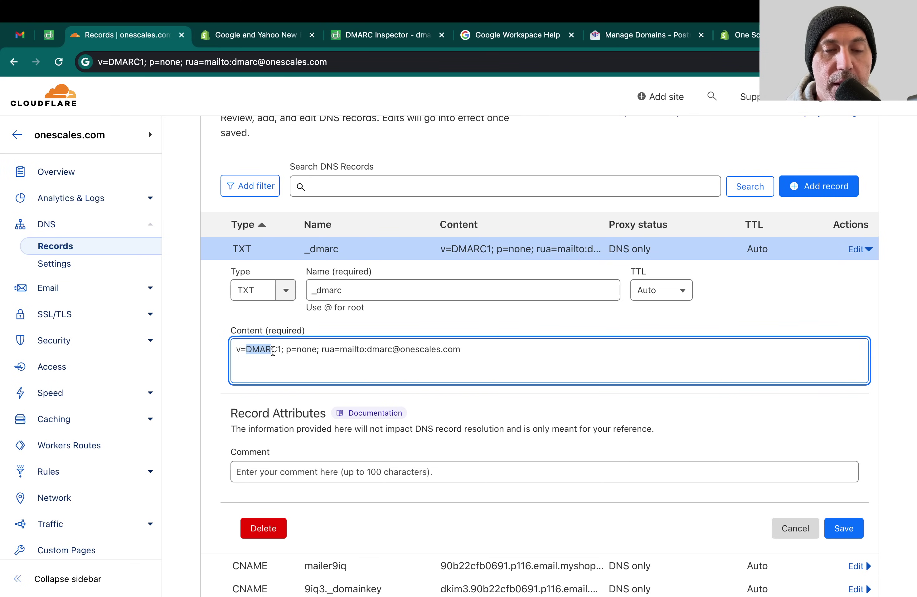
left_click(273, 350)
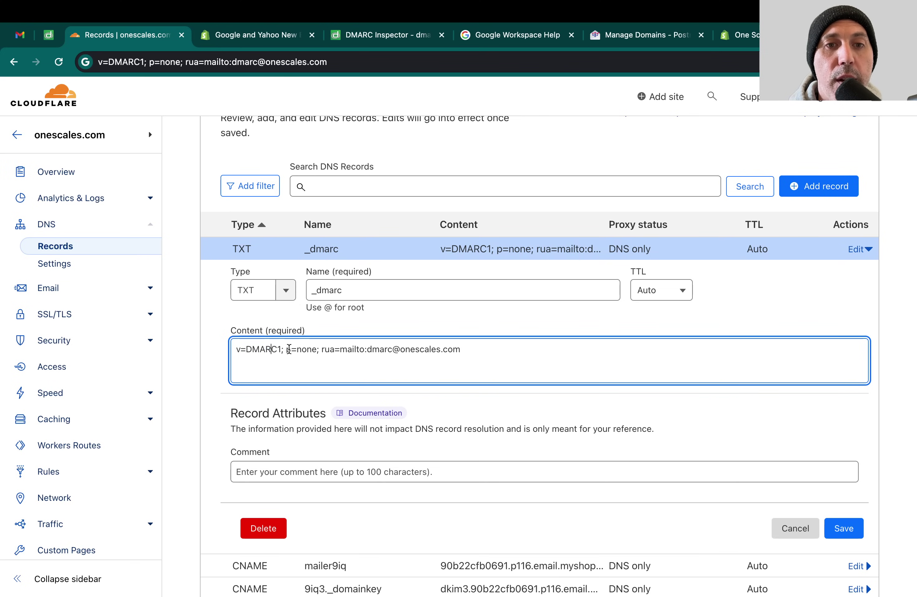
left_click_drag(285, 349, 313, 350)
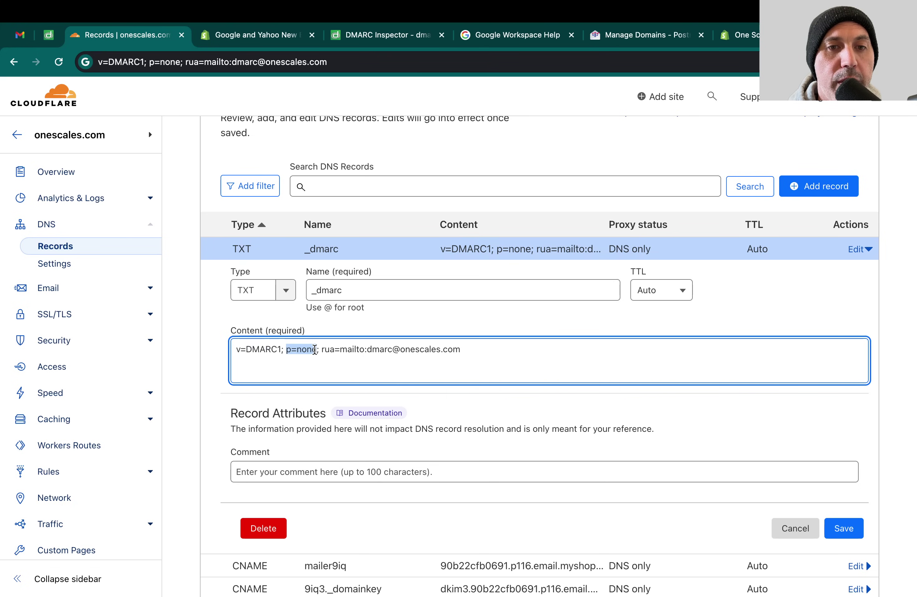
left_click(313, 349)
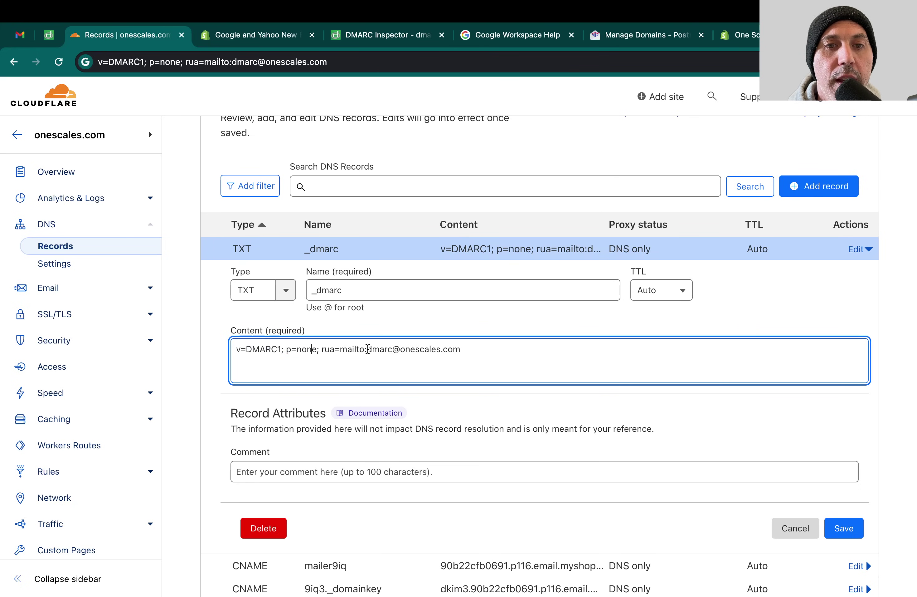
Highlight the aggregate-report address and mailbox name, revisit p=none, then return to Shopify Notifications
left_click_drag(368, 349, 470, 348)
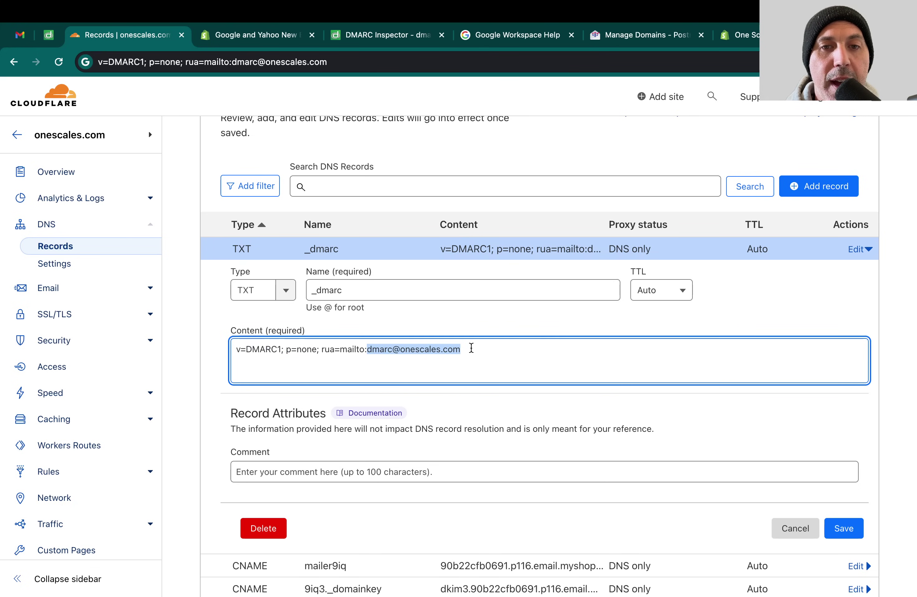
left_click(471, 348)
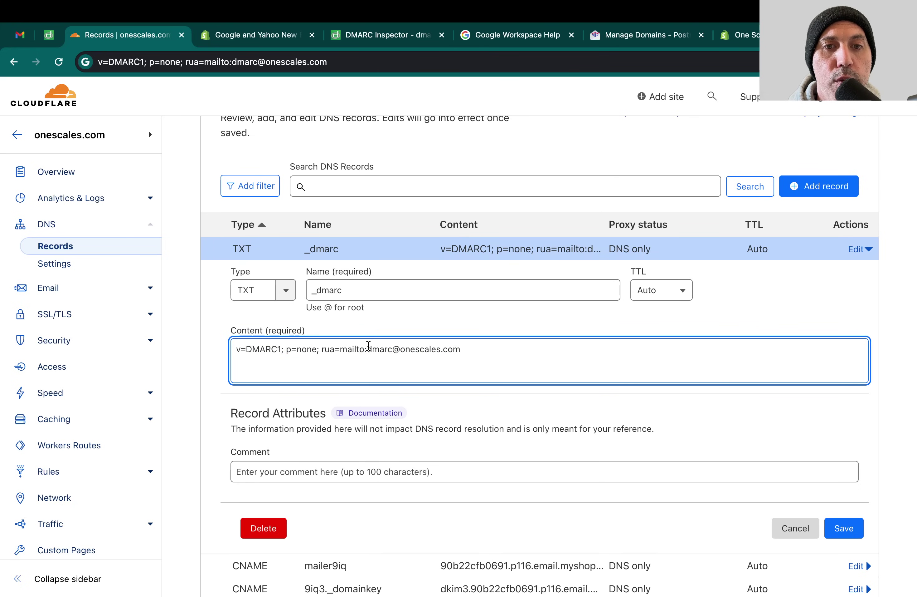
left_click_drag(371, 346, 393, 347)
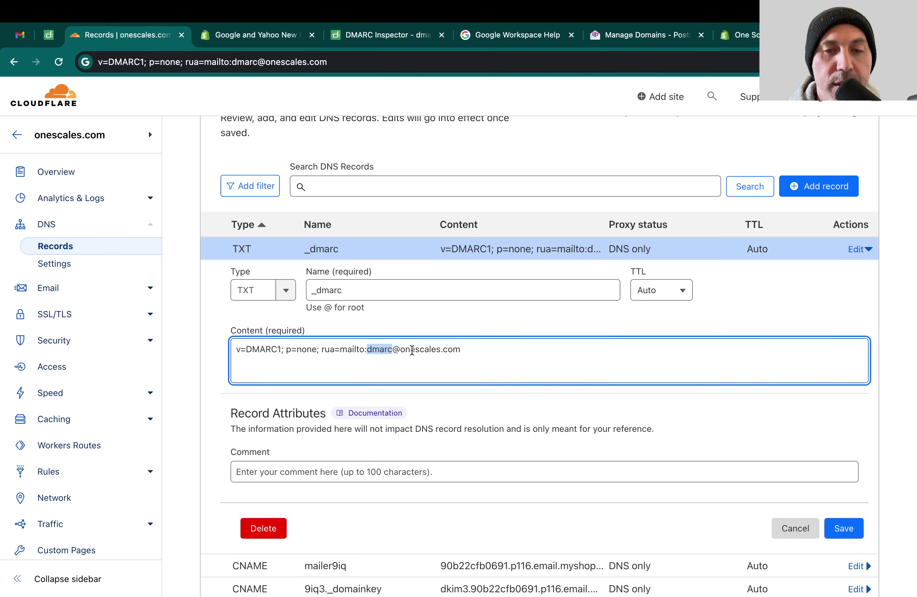
left_click(464, 349)
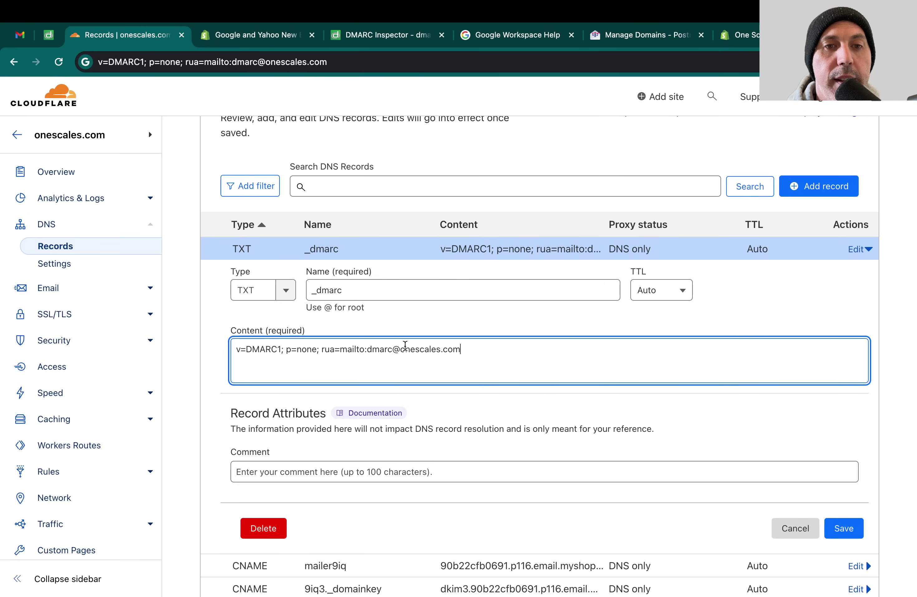
left_click_drag(286, 348, 312, 345)
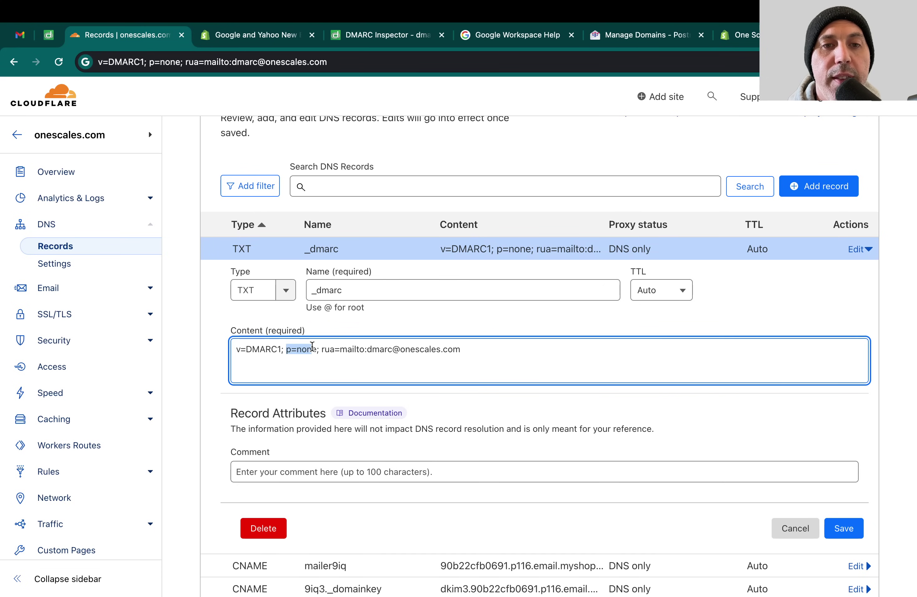
left_click(314, 346)
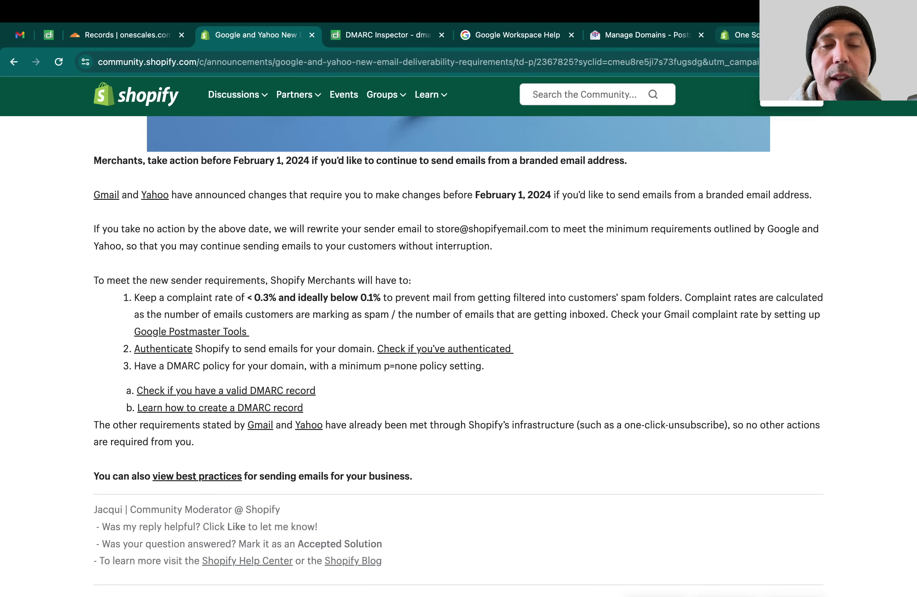
left_click(738, 35)
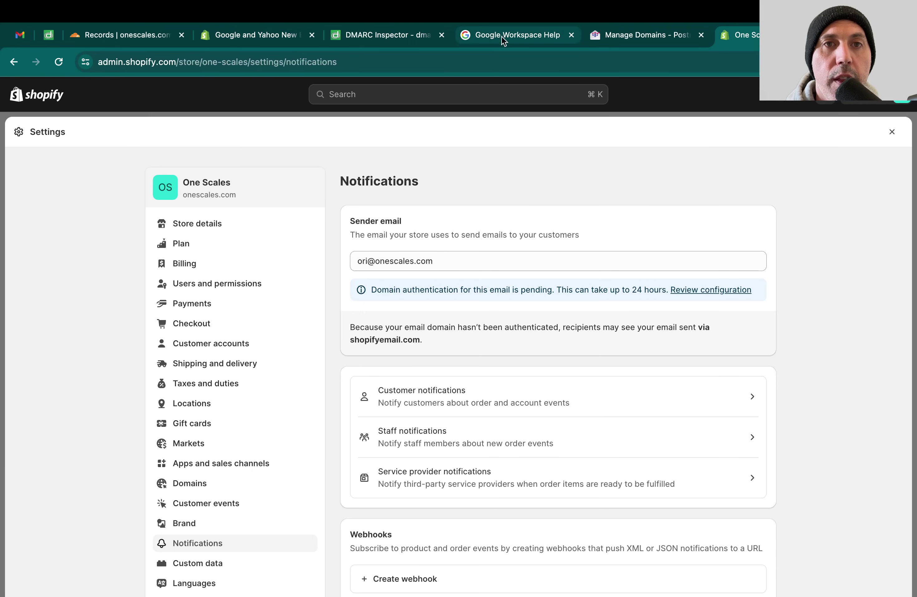
Save the _dmarc TXT record, then reopen it to review the report address and close the form
left_click(114, 34)
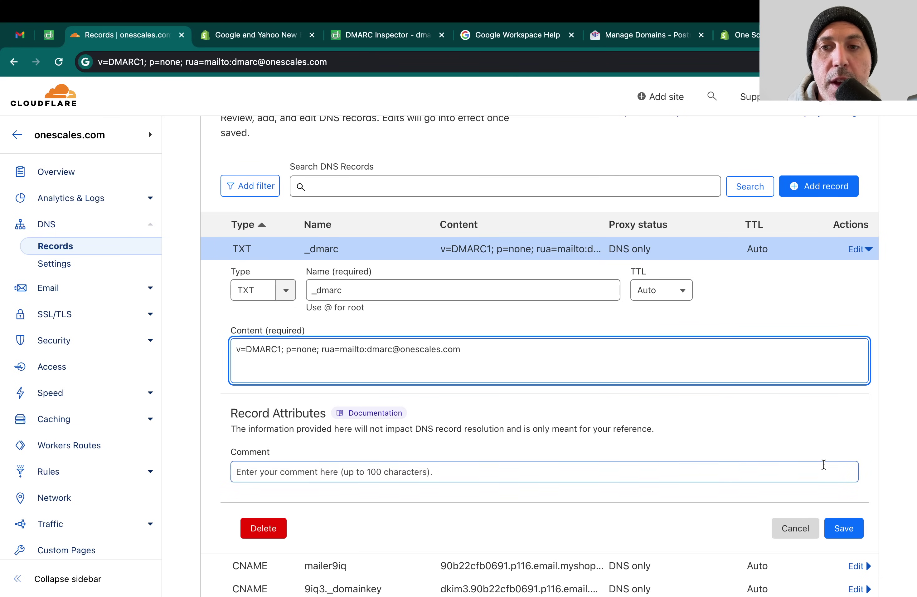
left_click(844, 527)
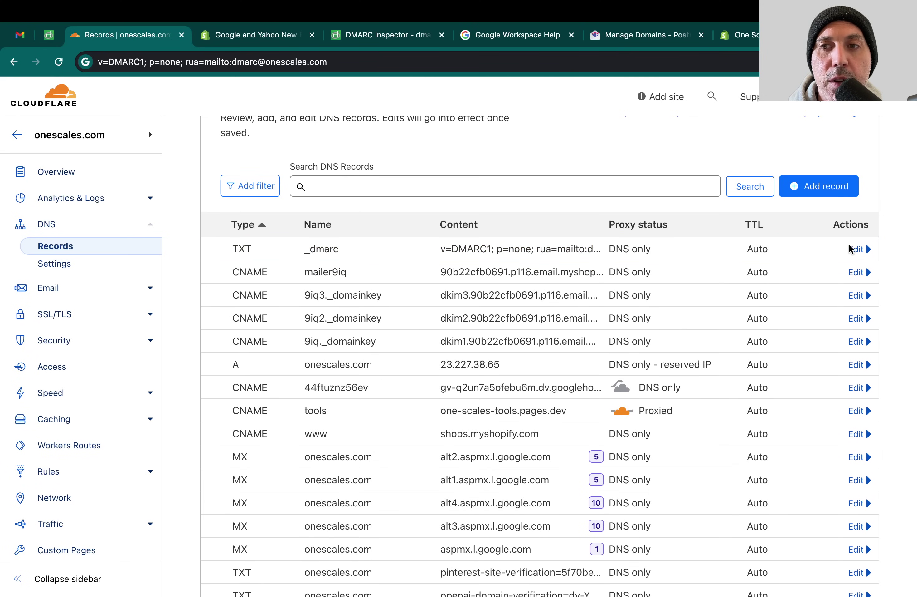
left_click(856, 249)
left_click(400, 348)
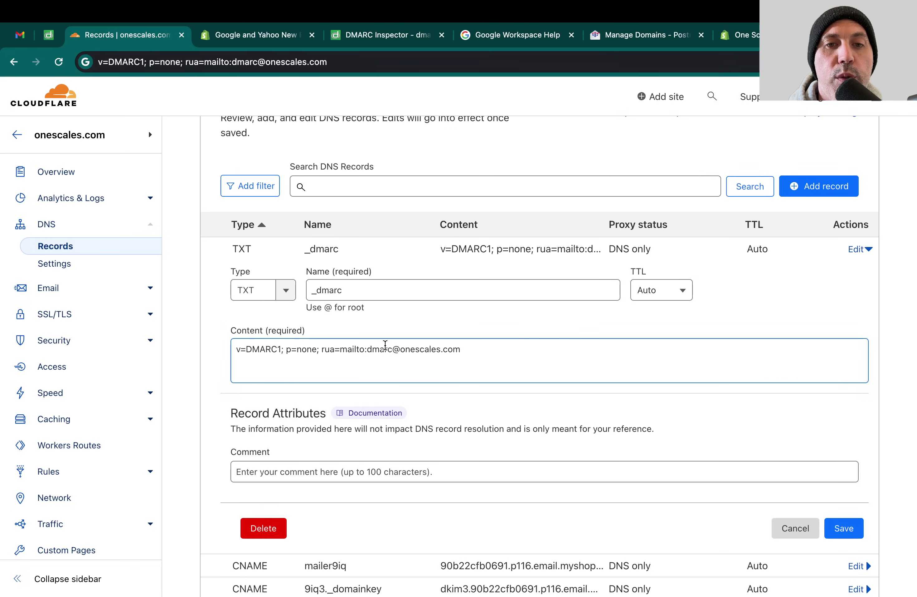
left_click_drag(368, 349, 469, 347)
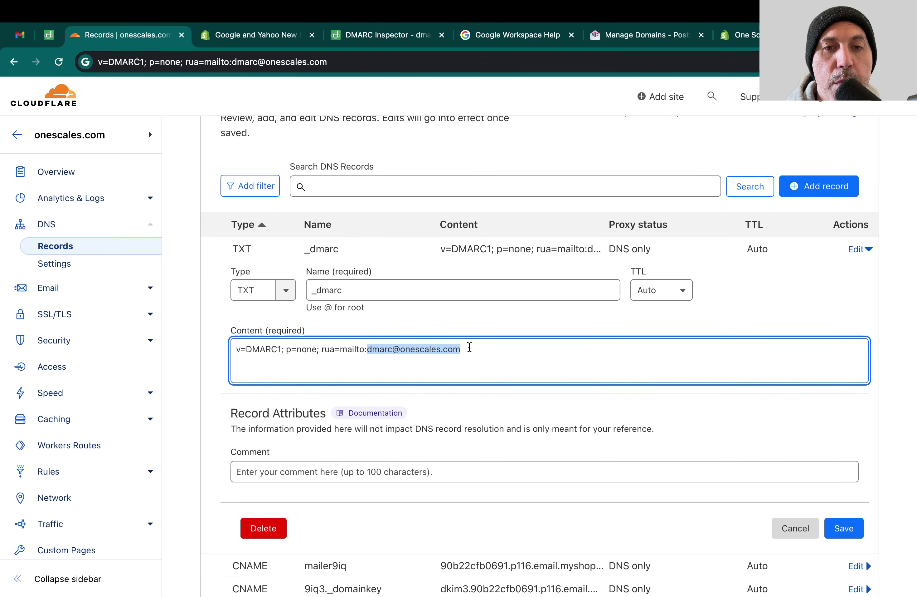
left_click(796, 528)
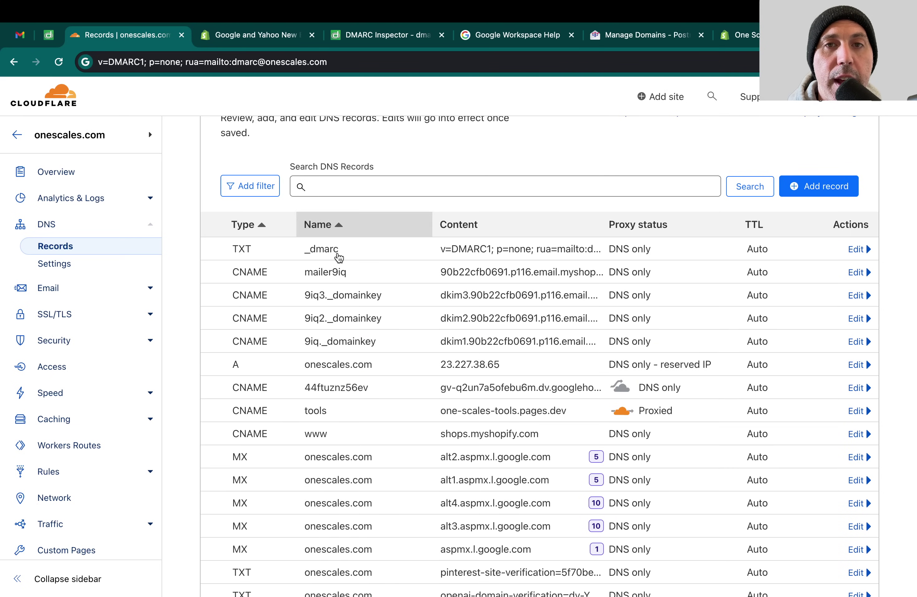
Highlight list items 2 and 3: authenticate Shopify email sending, and DMARC policy of at least p=none
left_click(271, 33)
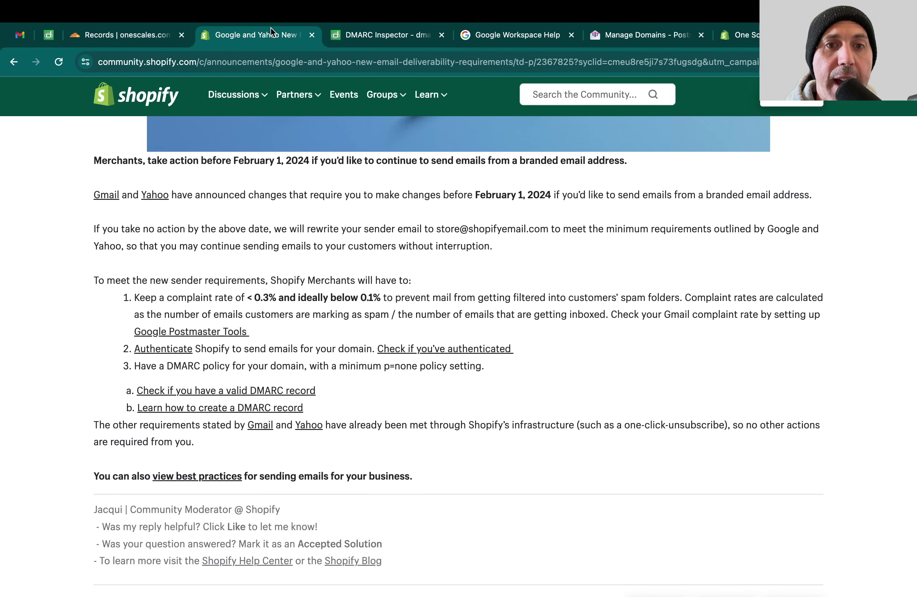
left_click_drag(296, 348, 298, 351)
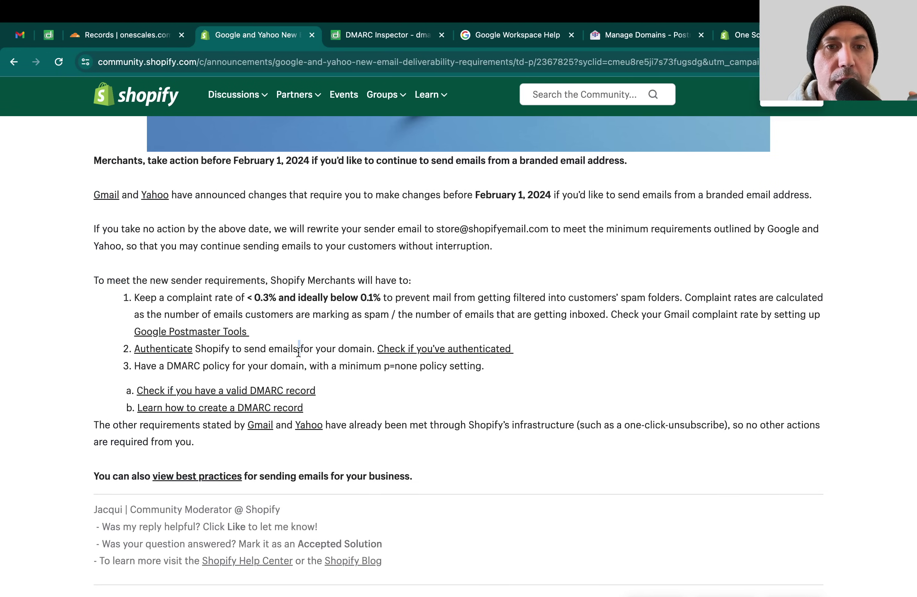
triple_click(299, 350)
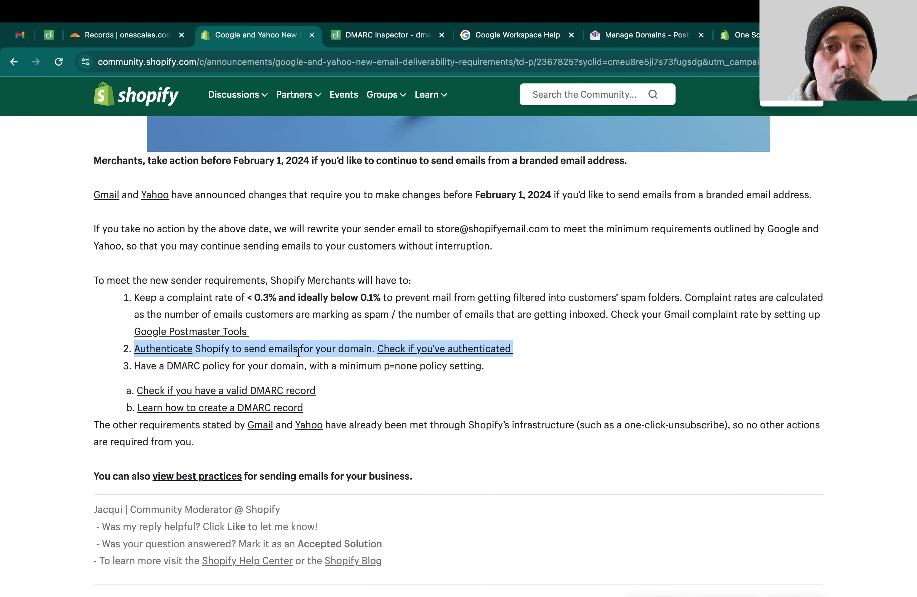
triple_click(258, 365)
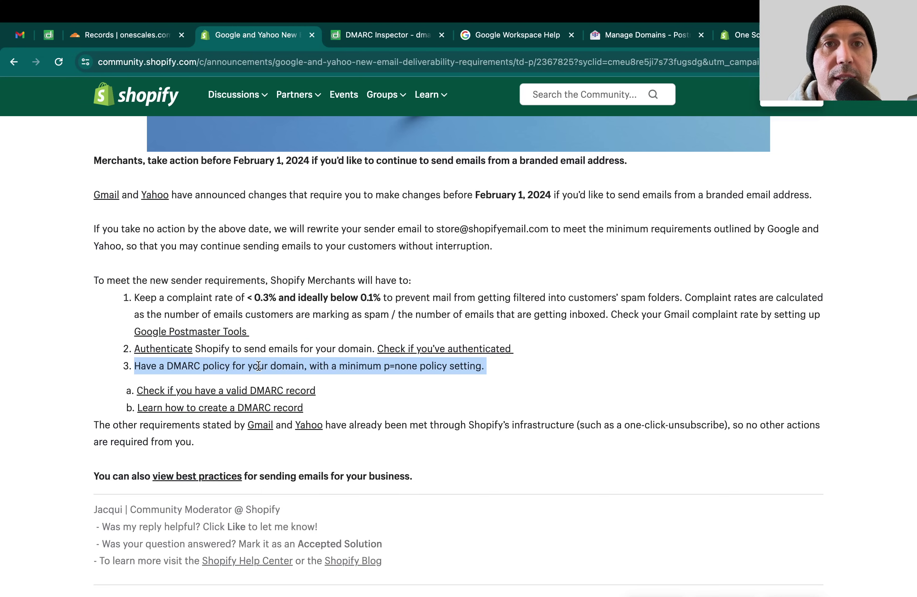
Reload the dmarcian DMARC Inspector page after a failed inspection attempt
left_click(388, 39)
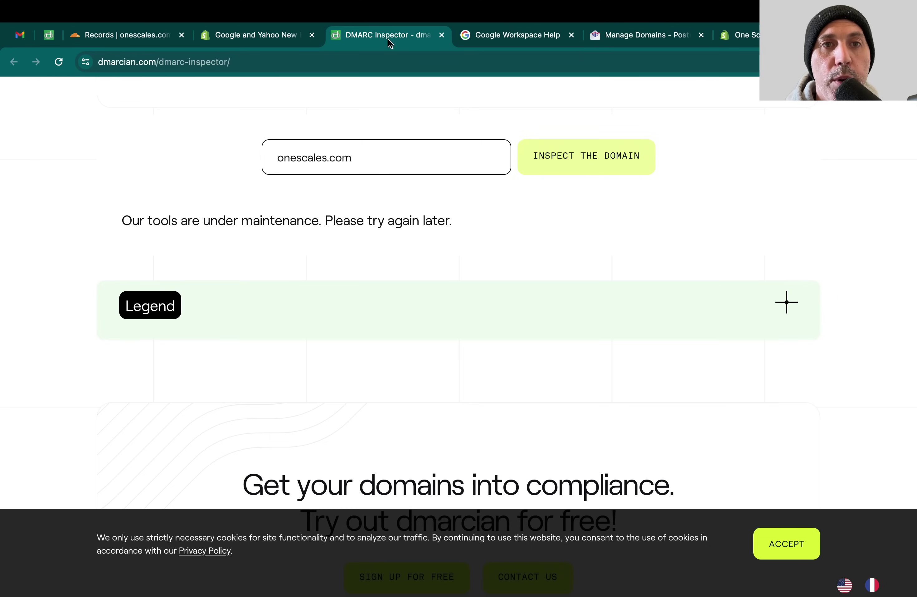
left_click_drag(109, 65, 185, 160)
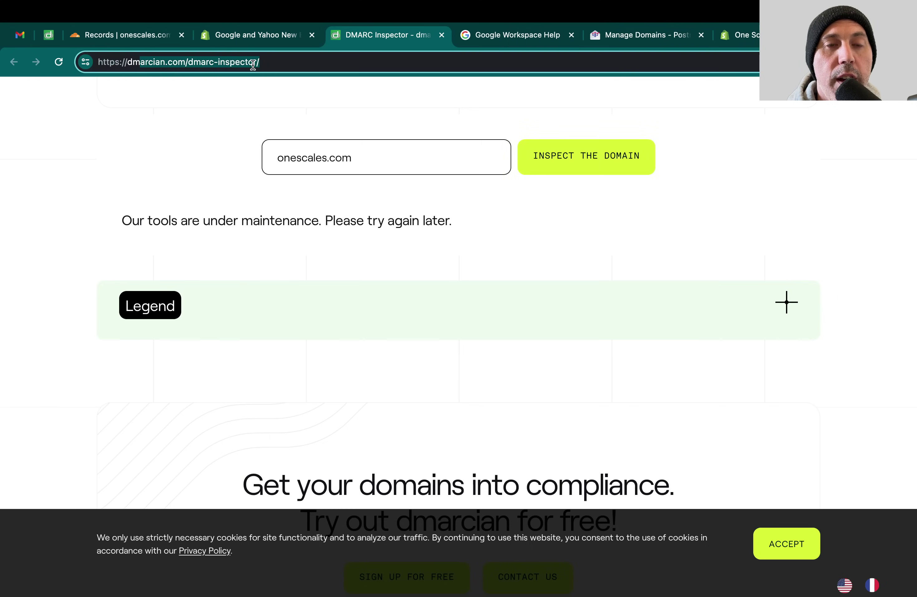
left_click(184, 160)
left_click(587, 156)
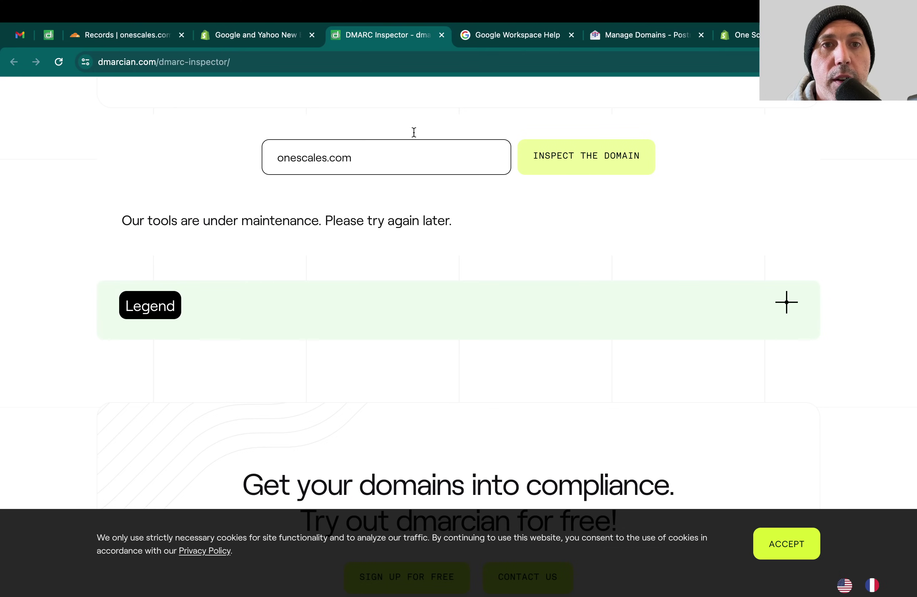
left_click(389, 62)
key("Return")
Inspect onescales.com, confirm the valid p=none DMARC record, and compare Cloudflare's _dmarc entry
left_click(364, 153)
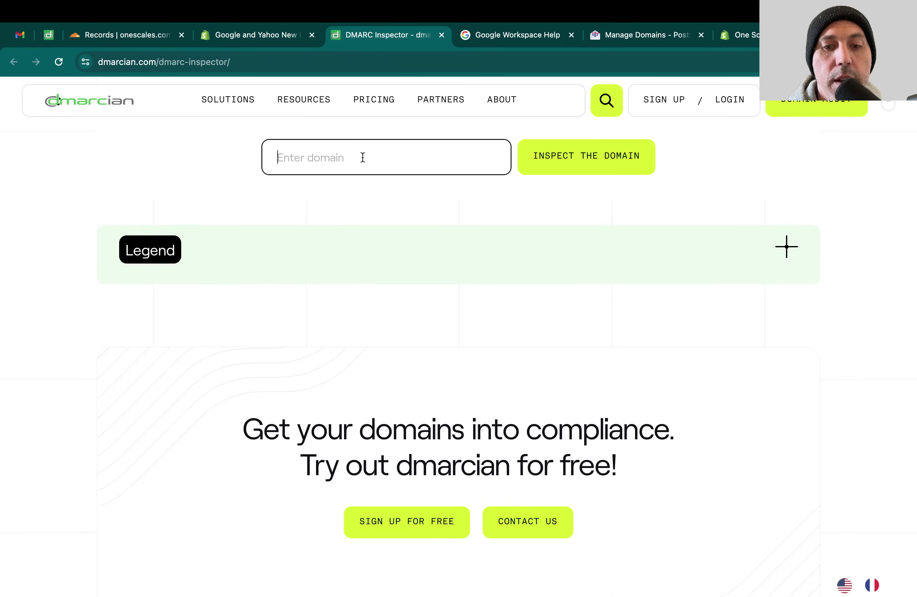
type("onescales.com")
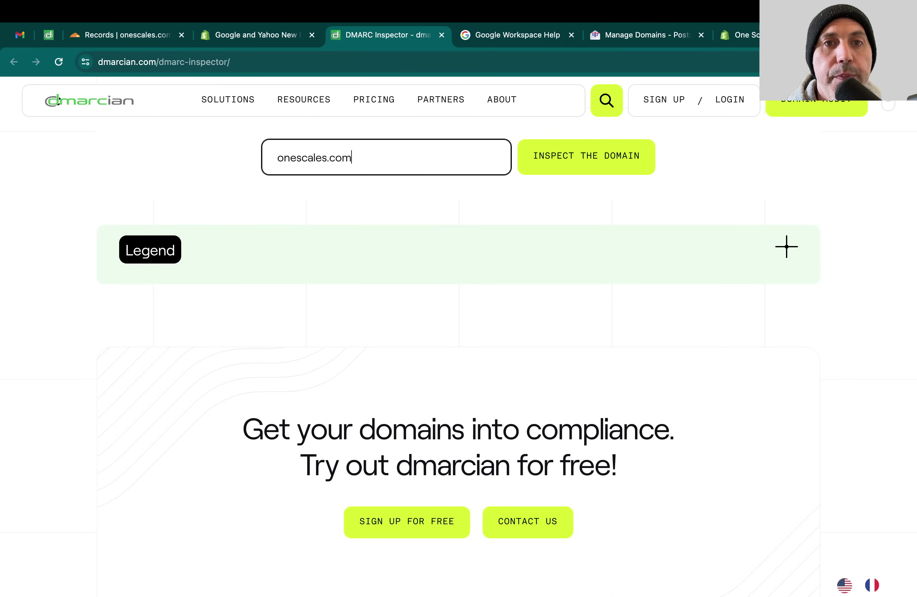
left_click(536, 162)
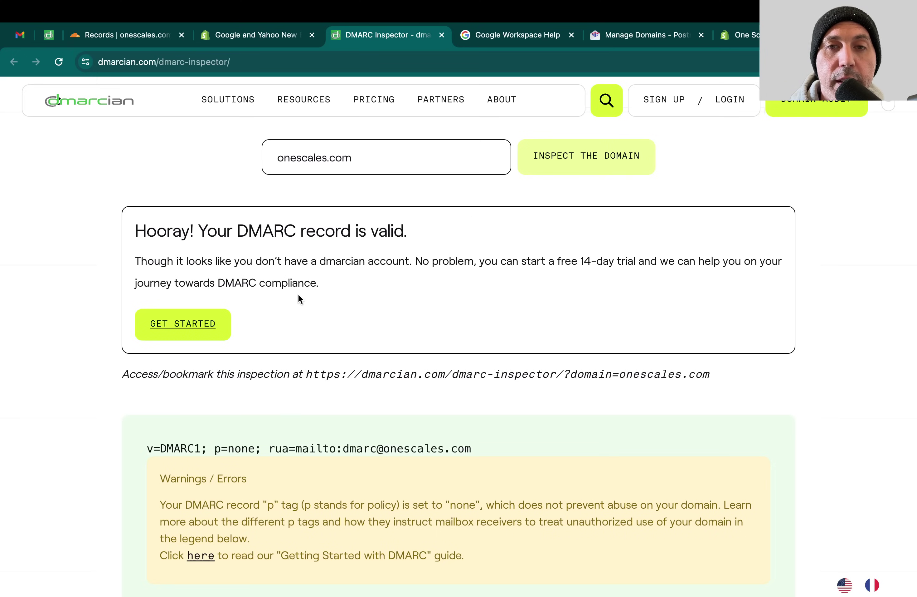
left_click_drag(199, 230, 412, 232)
left_click(413, 229)
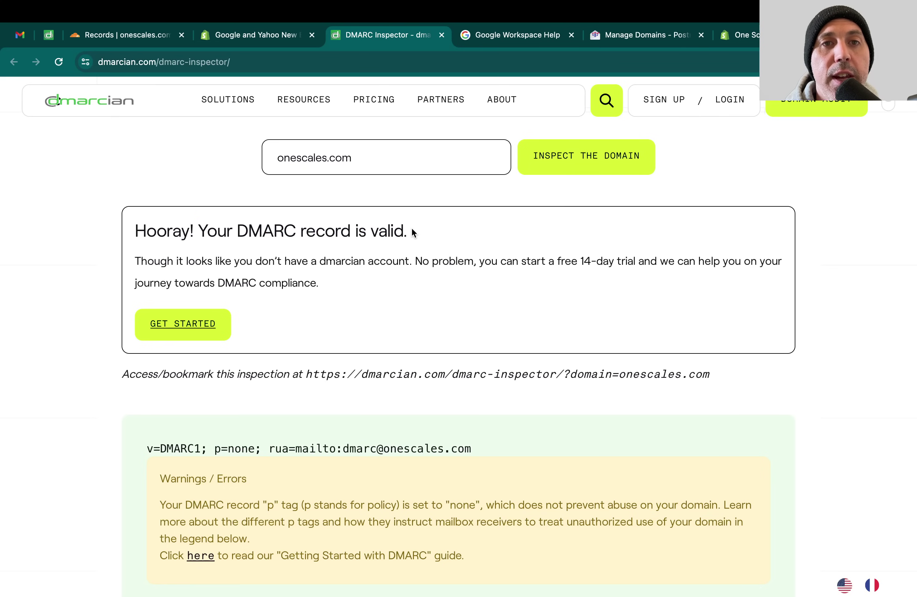
left_click(146, 39)
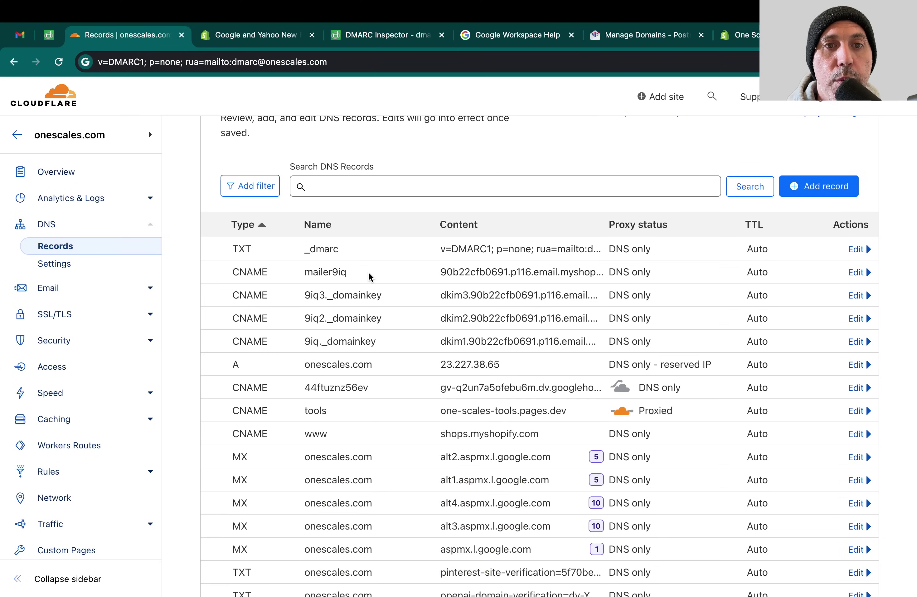
left_click_drag(458, 248, 303, 247)
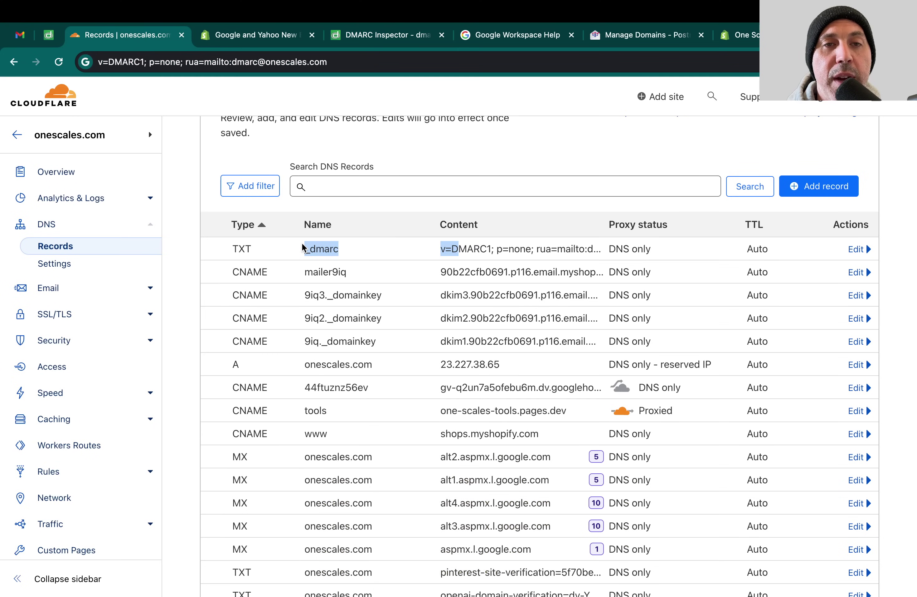
Highlight the complaint-rate advice: stay under 0.3%, ideally below 0.1%
left_click(306, 44)
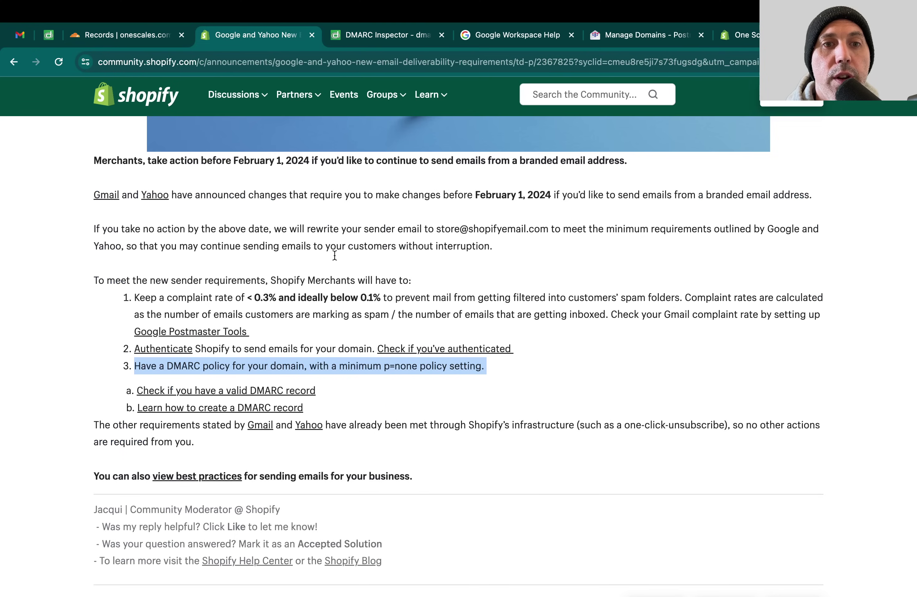
left_click(327, 329)
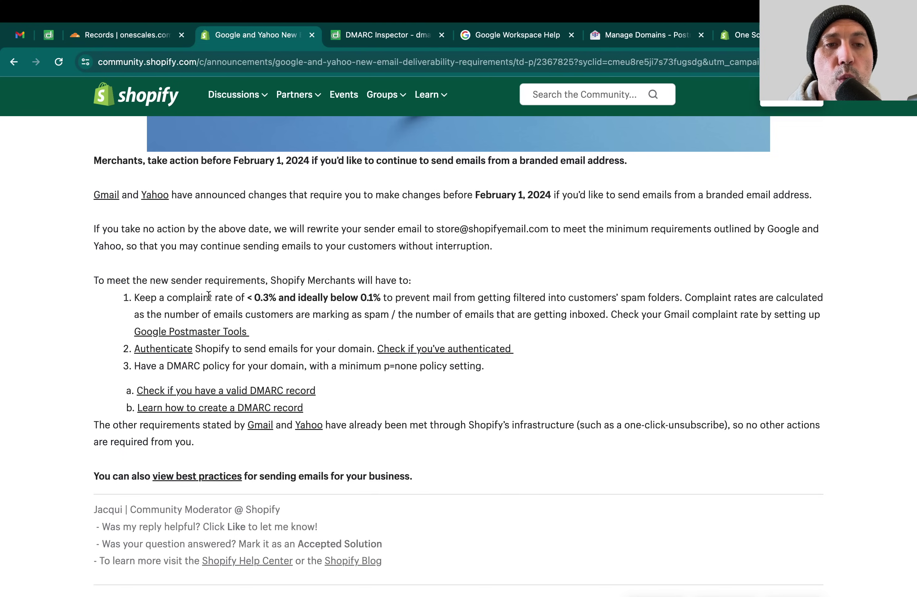
left_click_drag(200, 298, 273, 331)
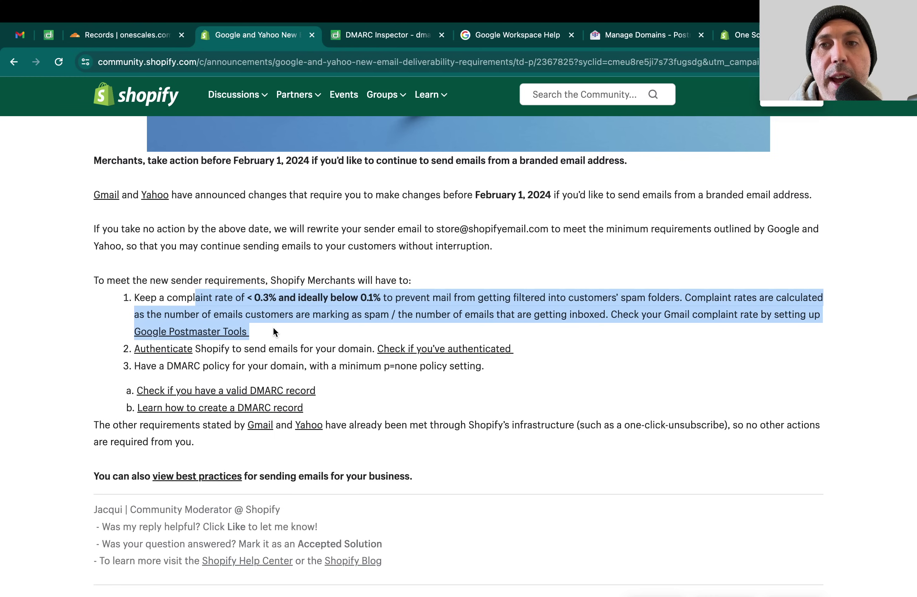
left_click(446, 317)
left_click_drag(358, 298, 380, 296)
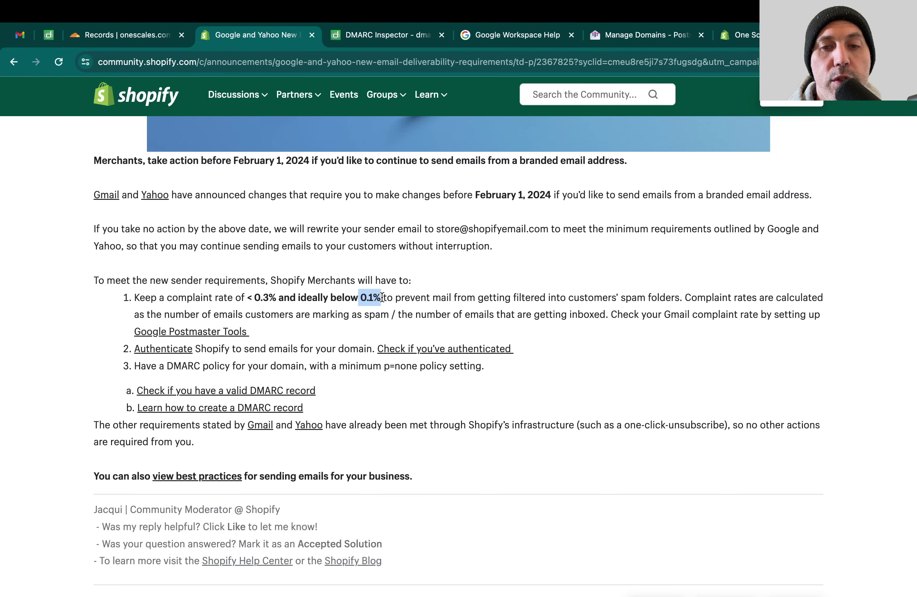
left_click(382, 297)
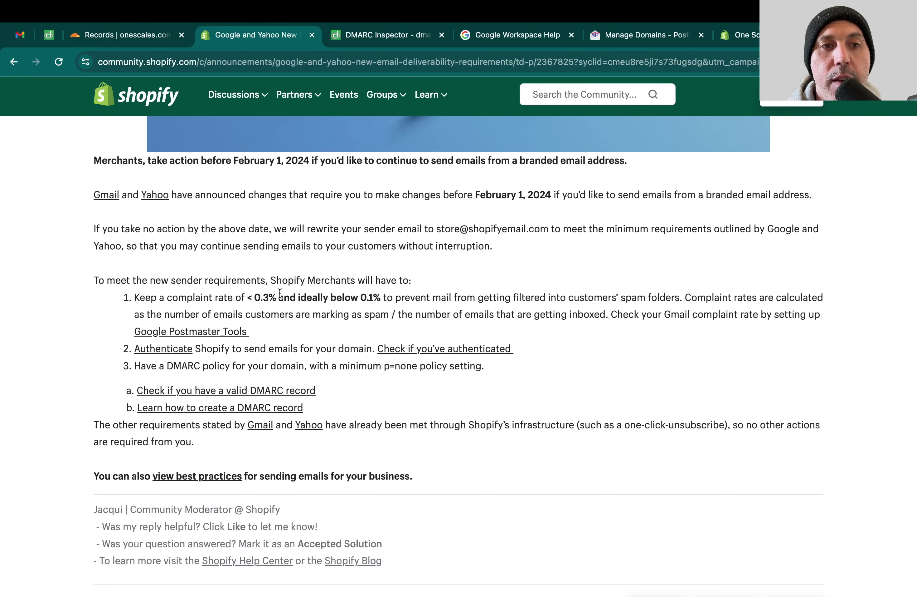
left_click_drag(359, 298, 381, 297)
left_click(379, 297)
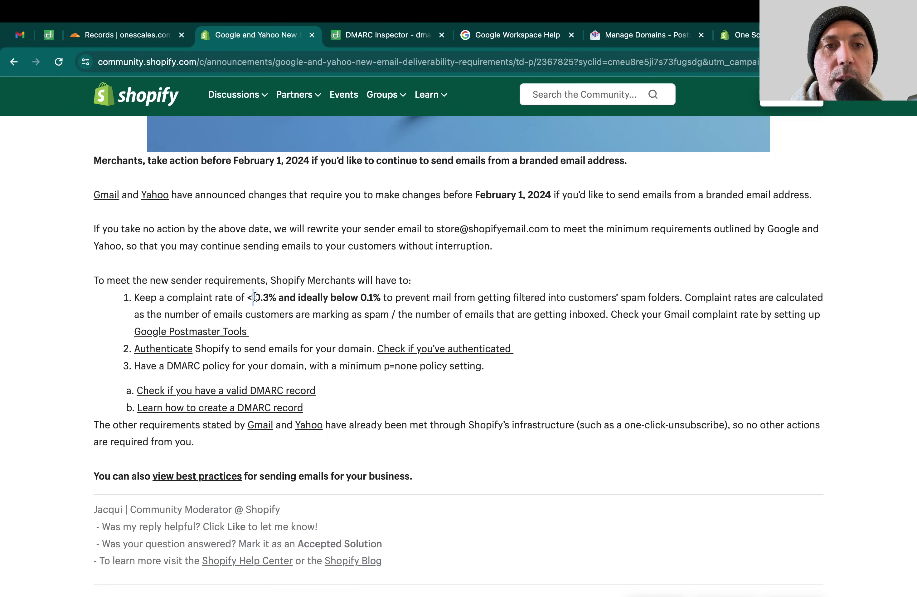
left_click_drag(252, 298, 273, 296)
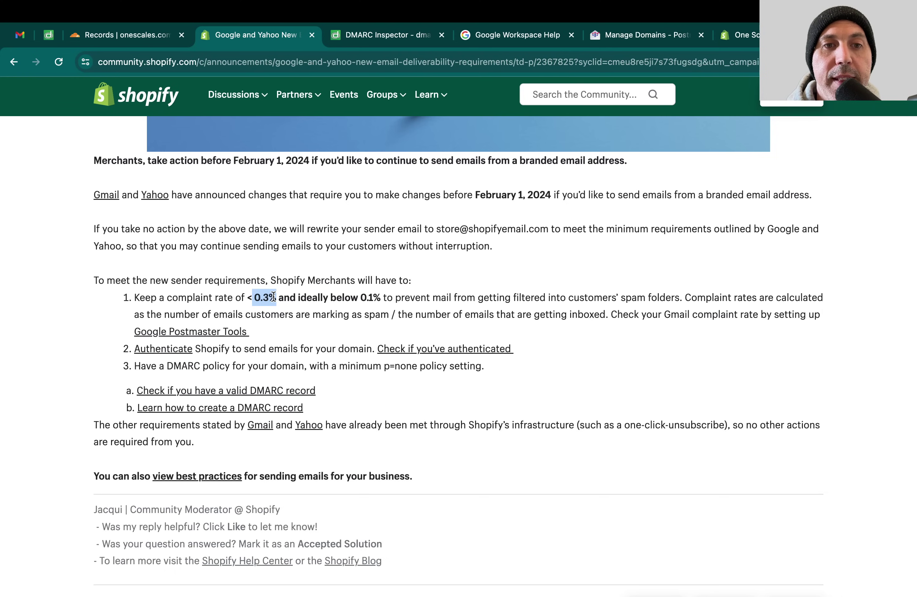
left_click(273, 296)
Highlight the authentication, DMARC and Postmaster Tools items, then go to the Postmaster domain list
left_click_drag(213, 348, 463, 344)
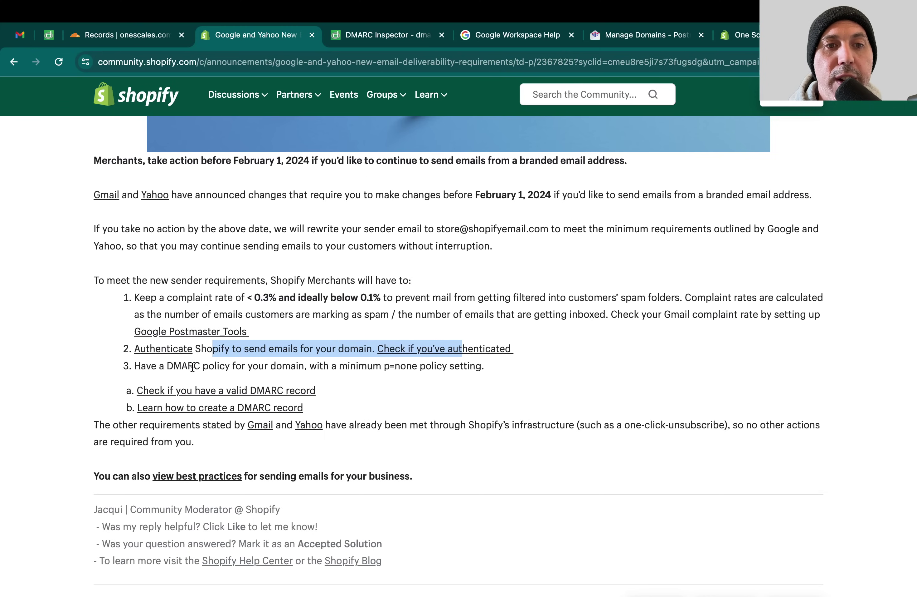
left_click_drag(195, 366, 362, 371)
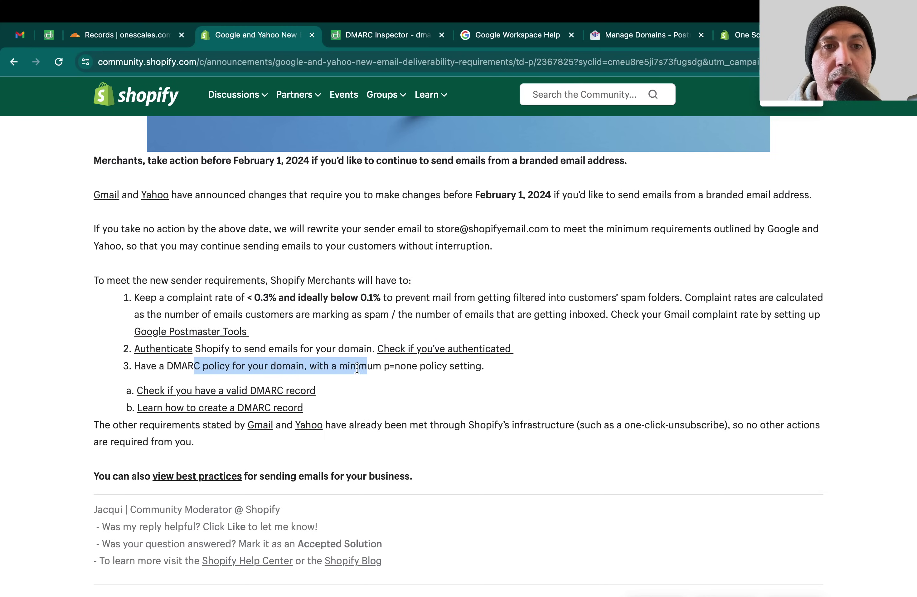
left_click_drag(290, 296, 379, 298)
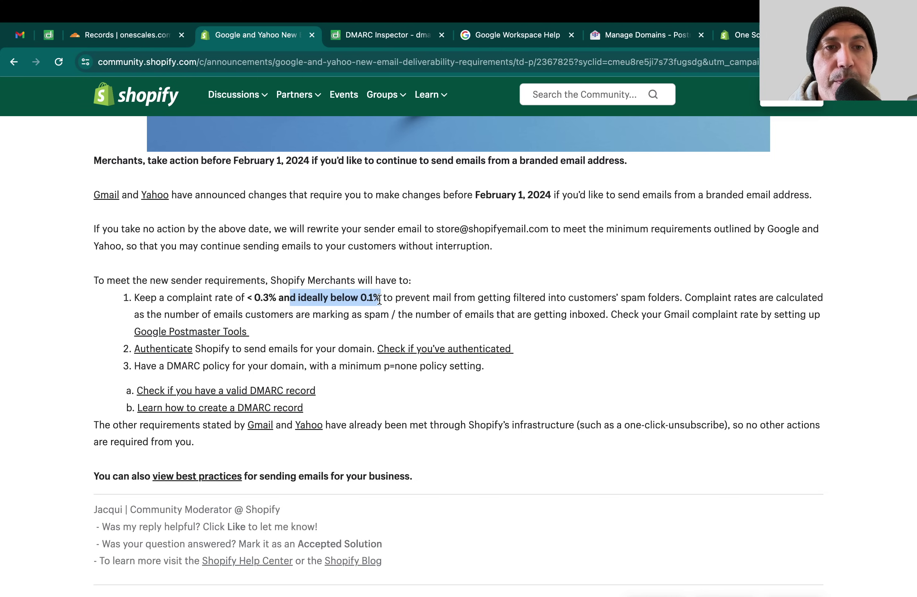
left_click(342, 302)
left_click_drag(250, 331, 129, 324)
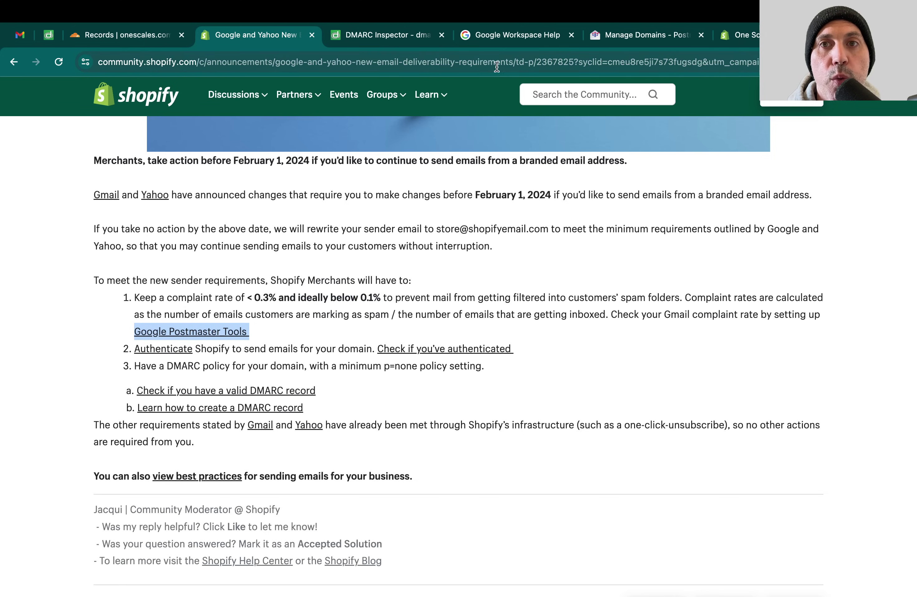
left_click(608, 37)
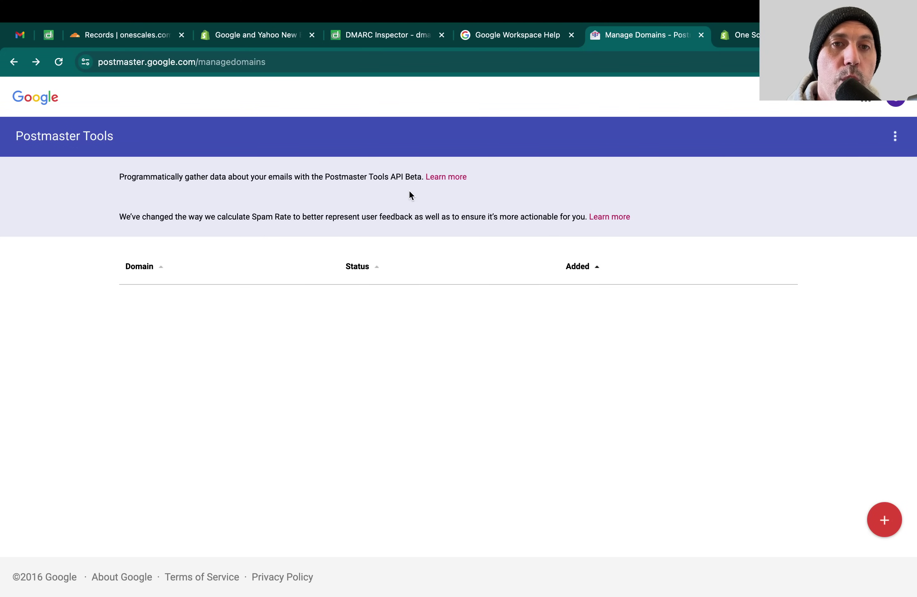
Add onescales.com as a new monitored domain so it is listed as Verified
left_click(886, 520)
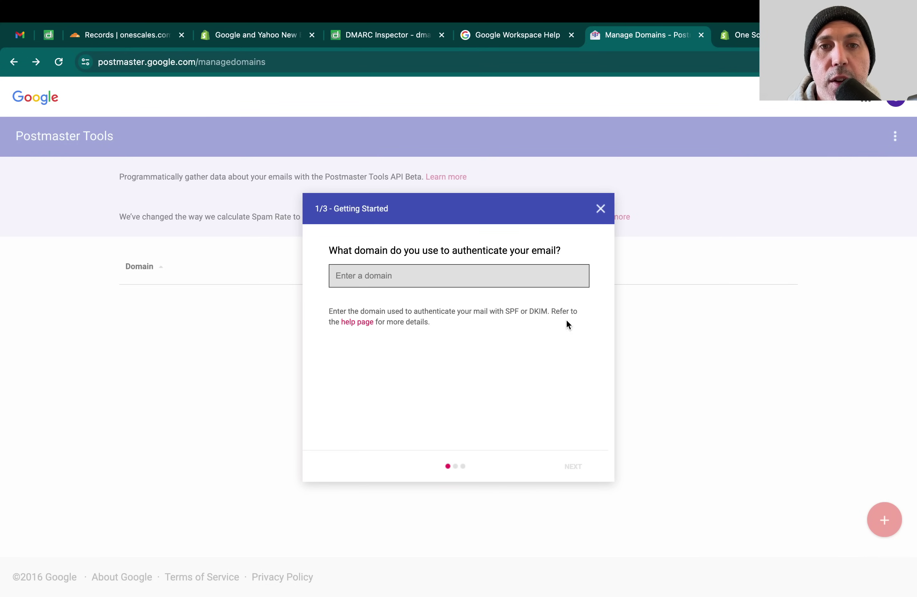
type("onescales.com")
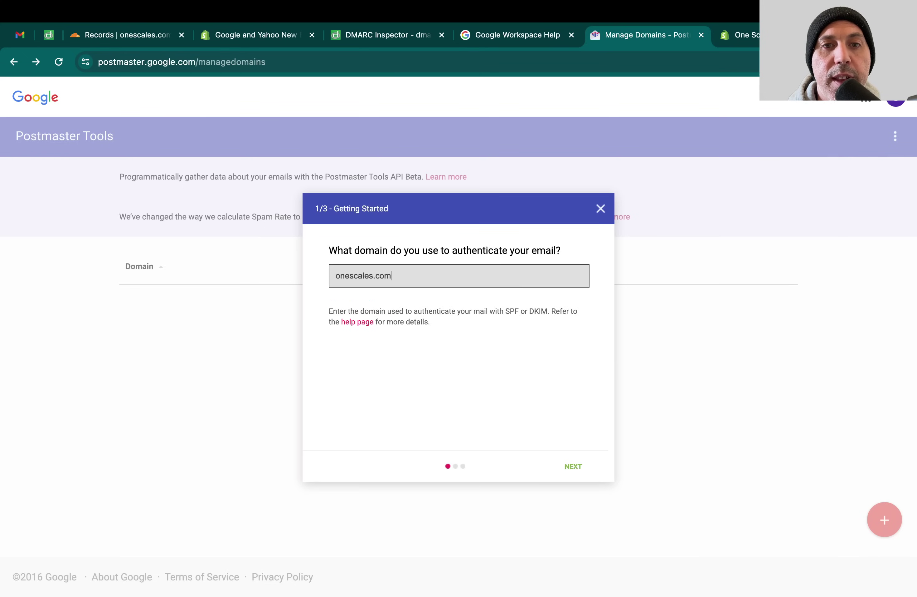
left_click(568, 467)
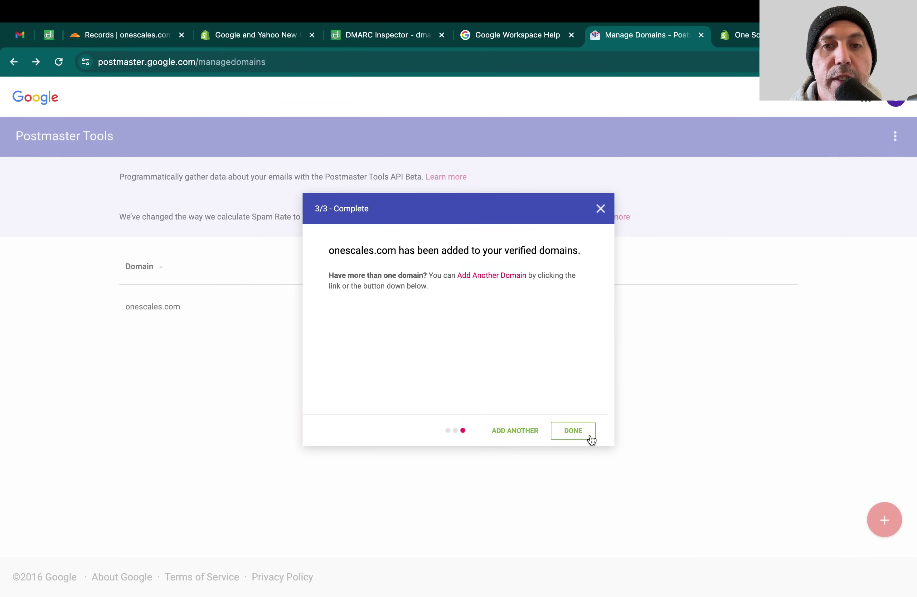
left_click(573, 430)
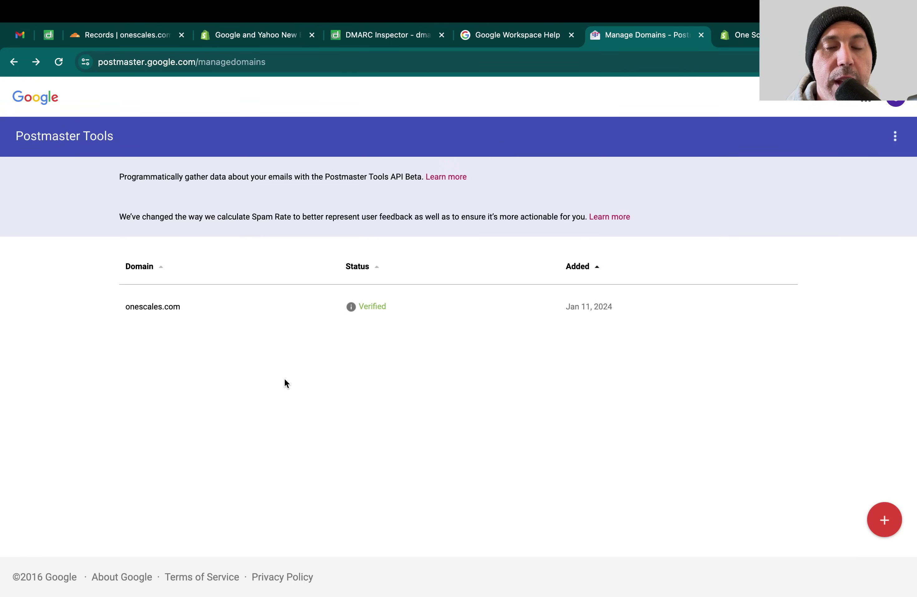
Open onescales.com's Spam Rate dashboard and its metric list, cross-checking the 0.1% complaint target
left_click(148, 306)
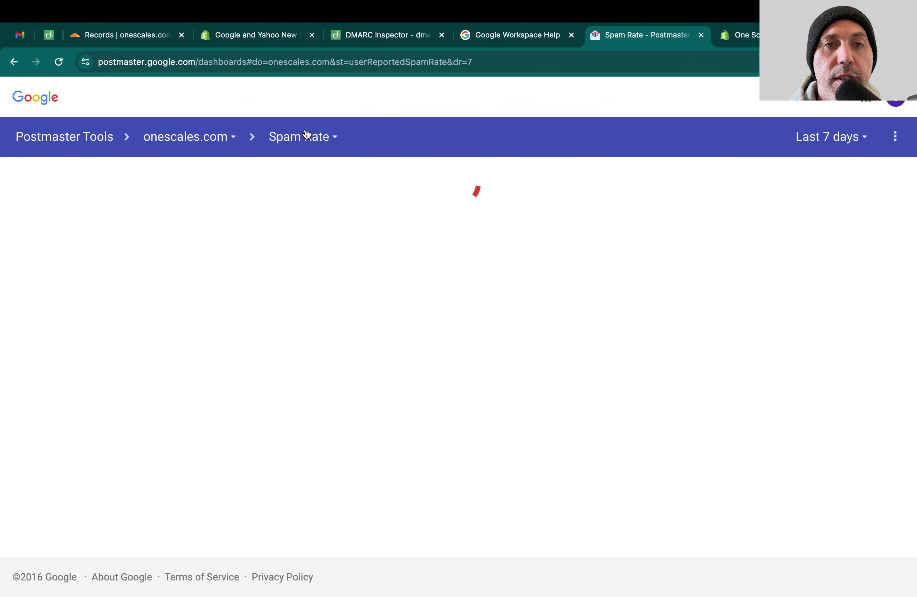
left_click(321, 138)
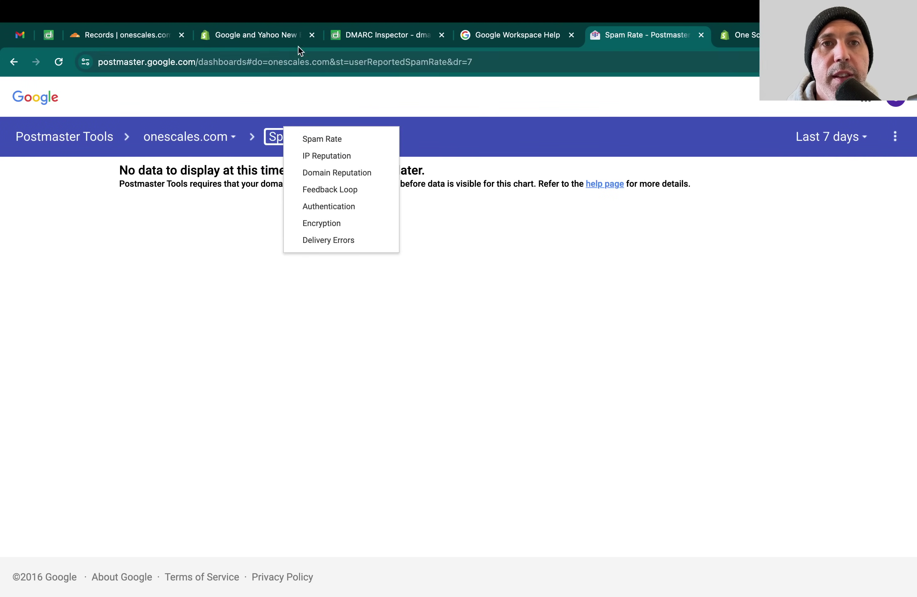
left_click(280, 36)
left_click_drag(361, 298, 379, 297)
left_click(729, 38)
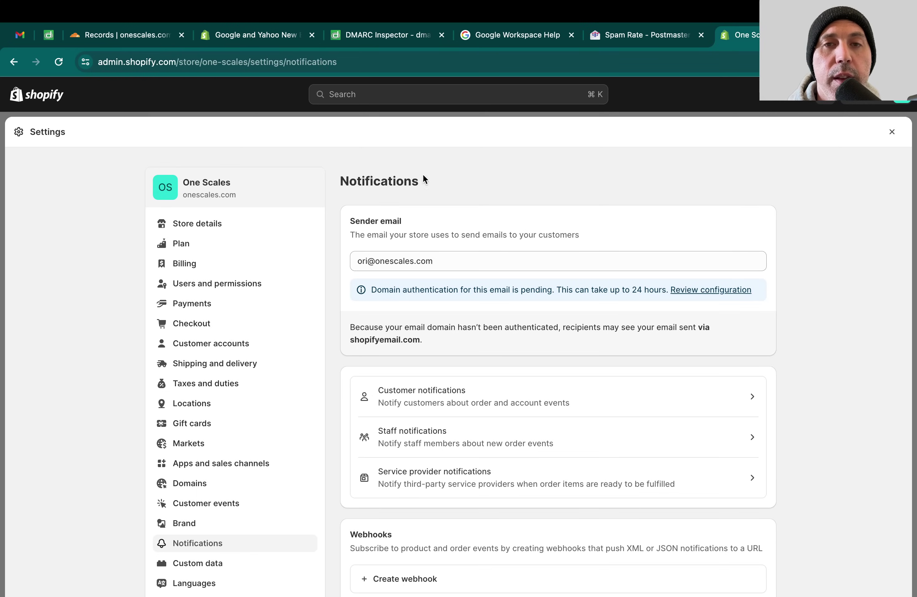
left_click(623, 35)
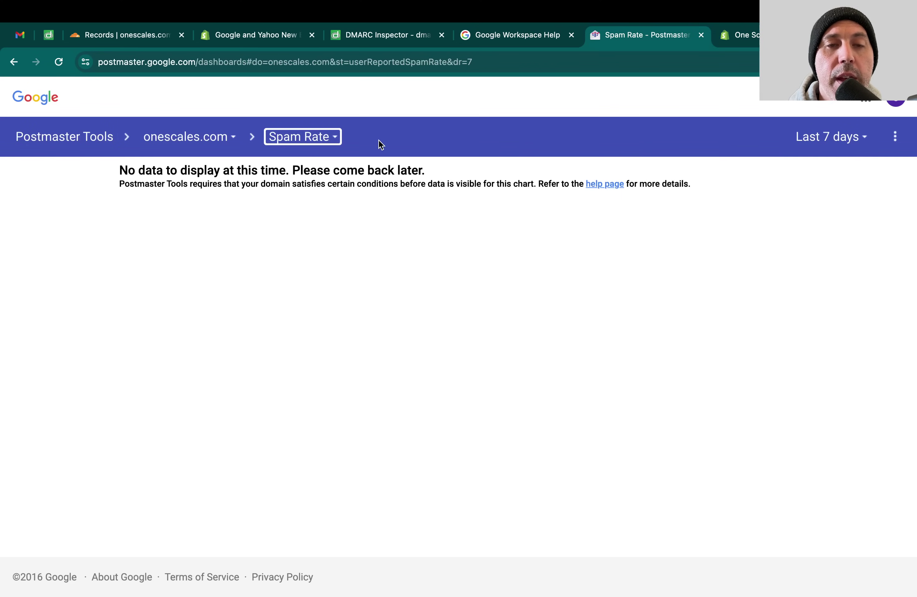
left_click(313, 143)
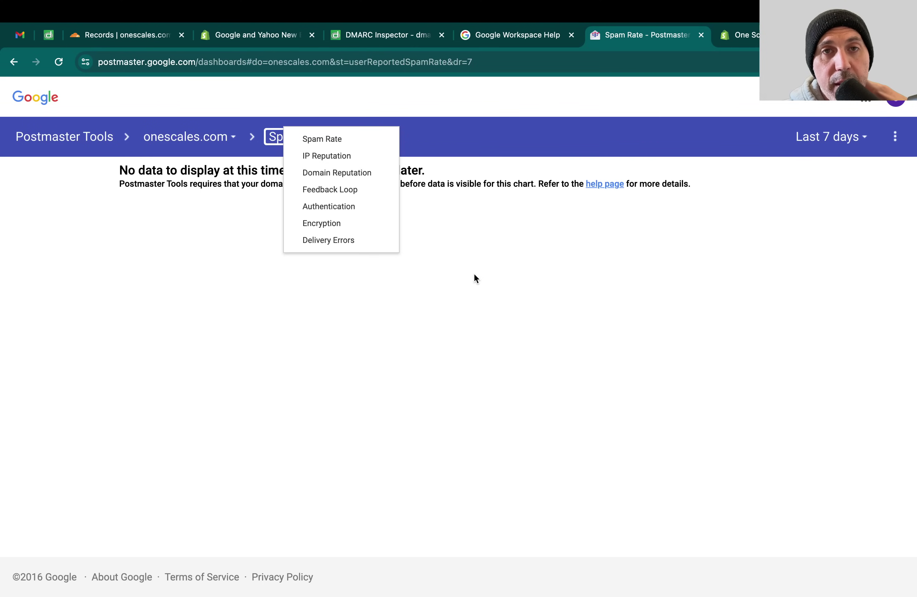
Highlight the rua=mailto reporting address in the onescales.com _dmarc TXT record
left_click(145, 37)
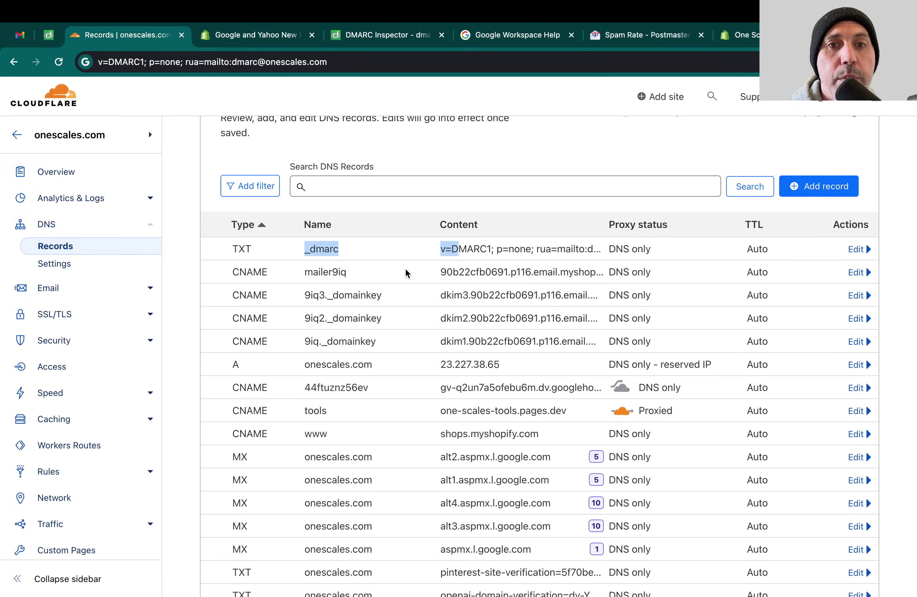
left_click(549, 248)
left_click_drag(537, 249, 598, 248)
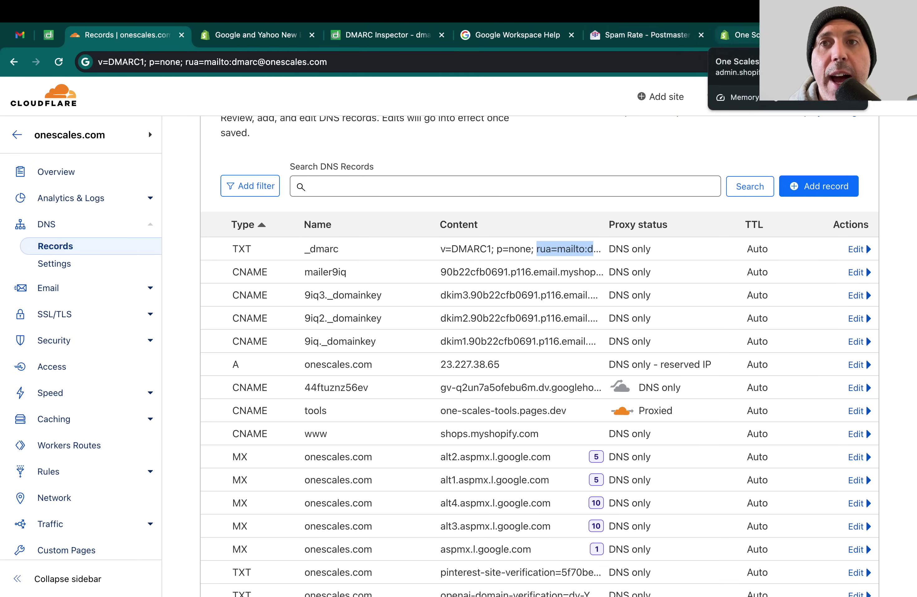
Reload Shopify notifications and confirm the sender domain shows as successfully authenticated
left_click(734, 35)
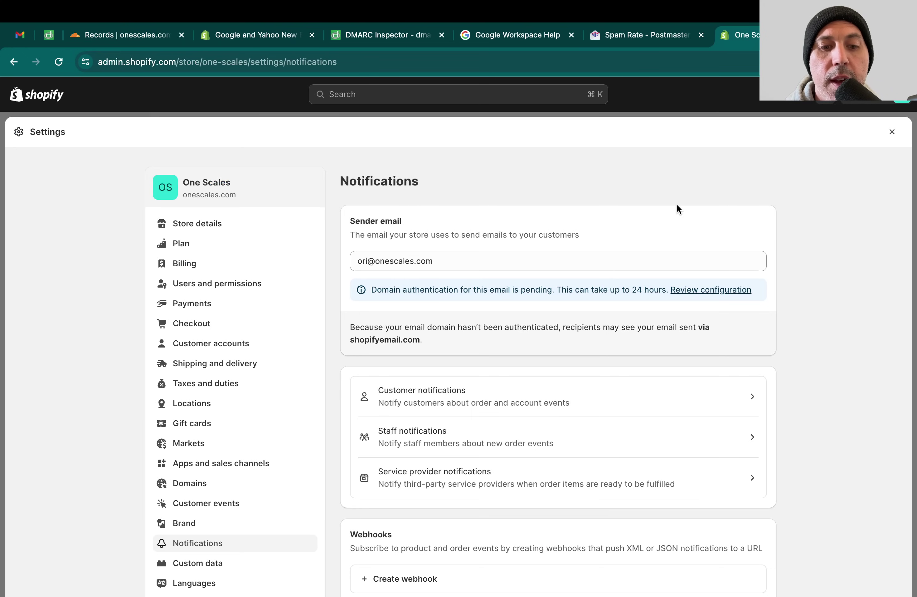
key("super+r")
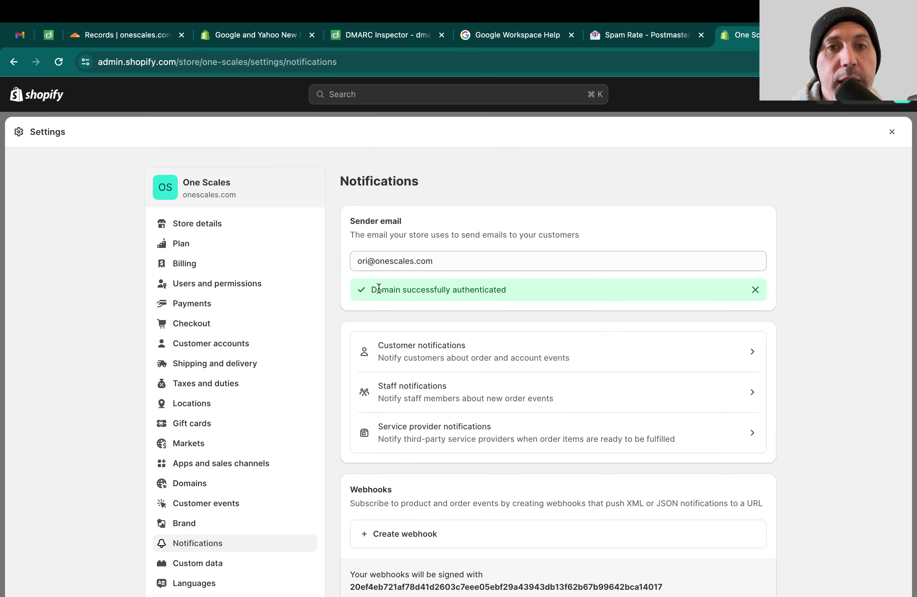
left_click_drag(377, 289, 503, 289)
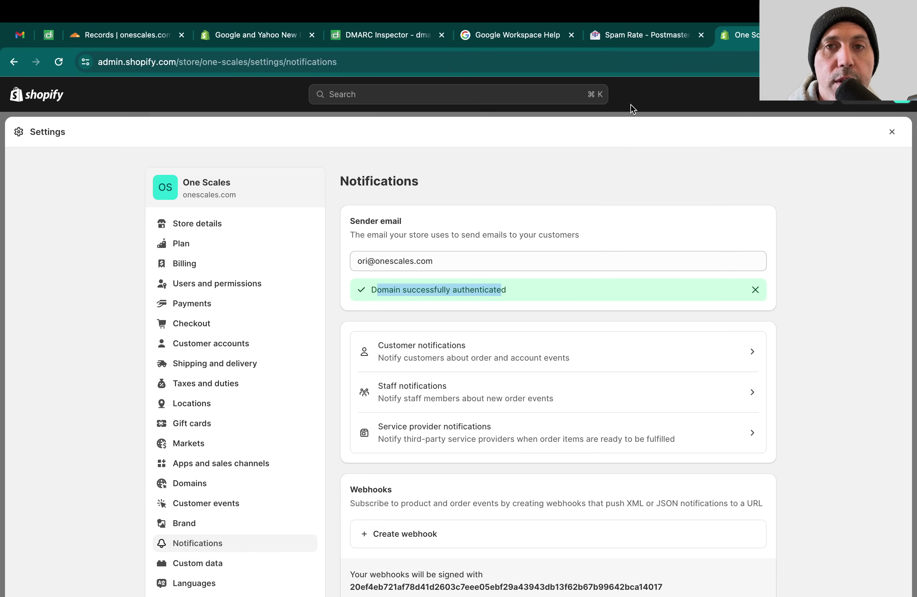
Send a test Order confirmation email to the sender address
left_click(516, 351)
left_click(524, 264)
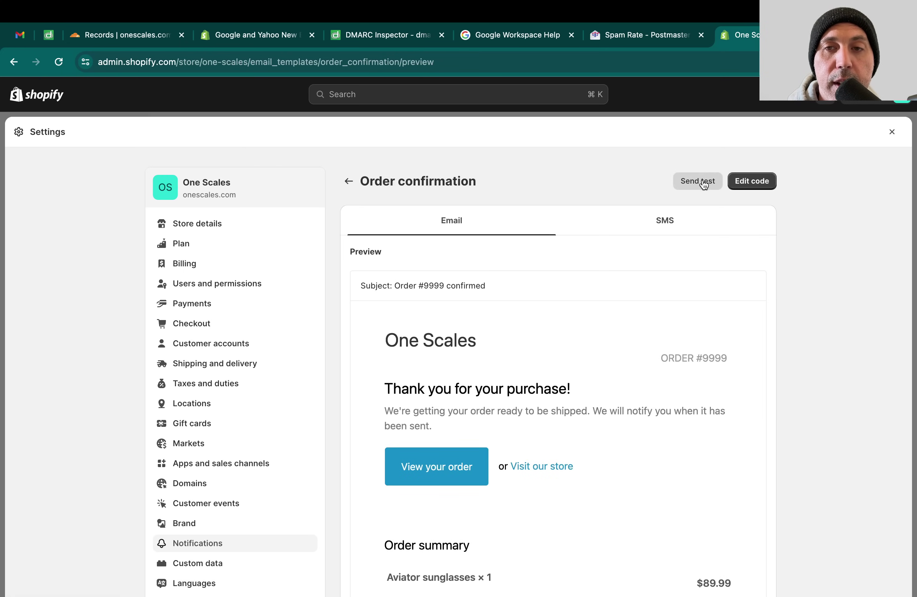
left_click(702, 182)
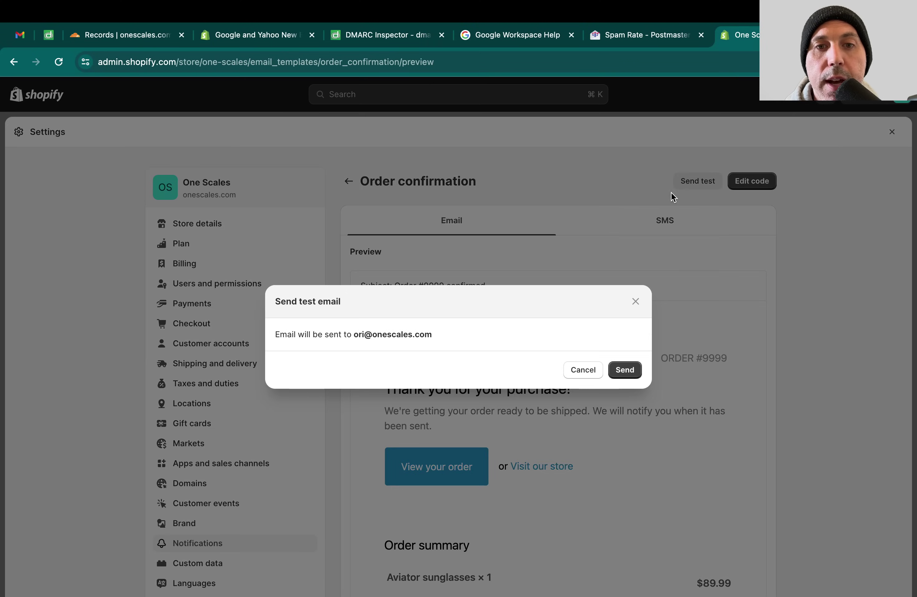
left_click(626, 369)
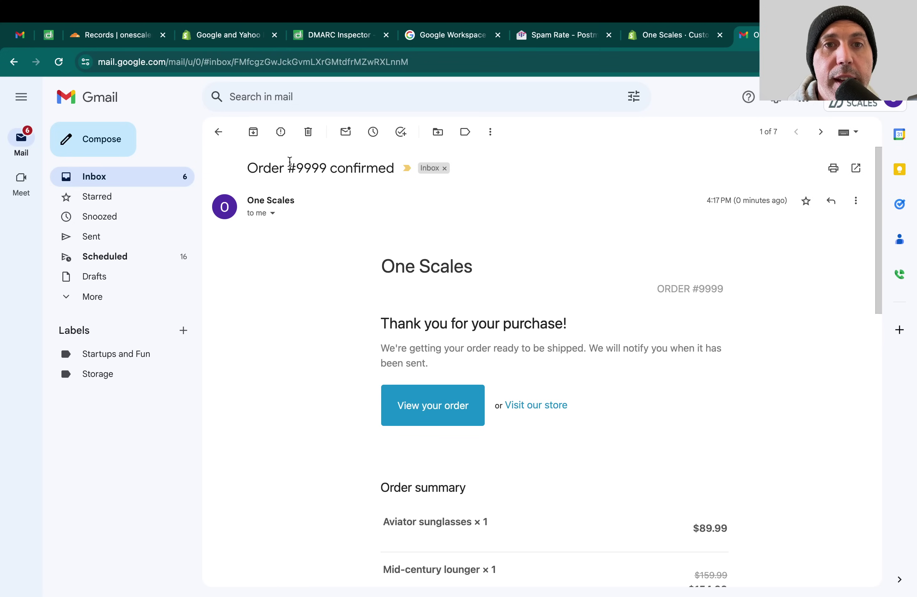
Check the Order #9999 test email's subject and sender details
left_click_drag(259, 168, 366, 167)
left_click(273, 213)
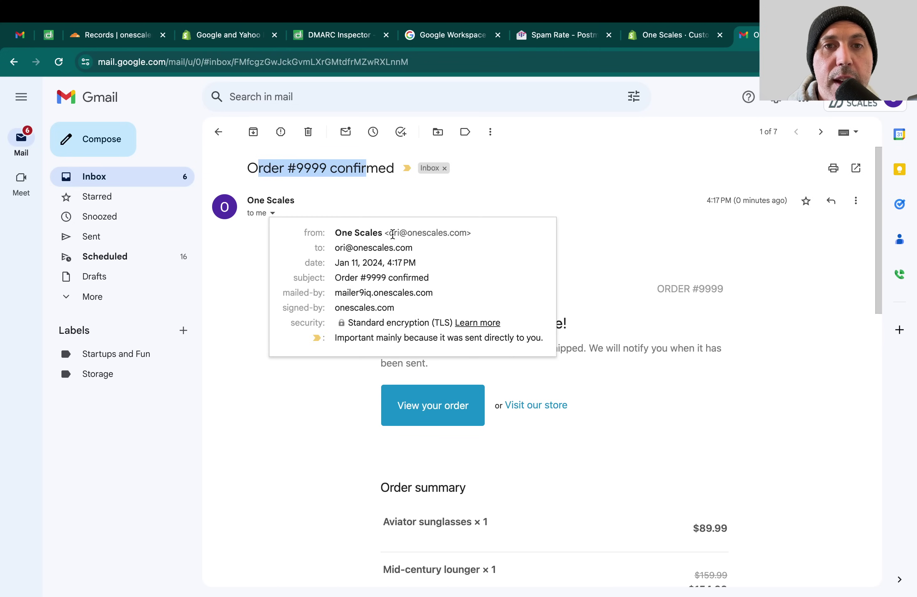
left_click_drag(388, 232, 469, 233)
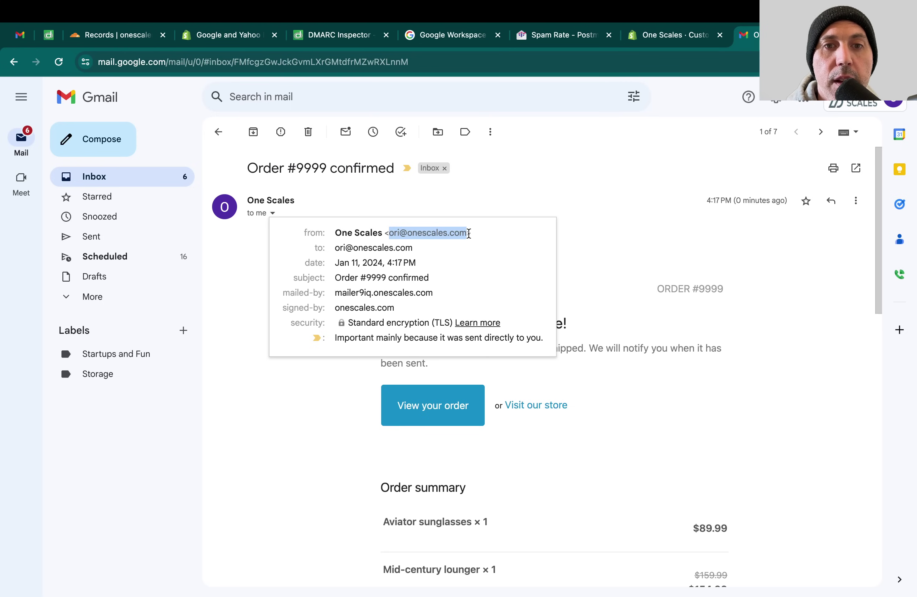
left_click(587, 235)
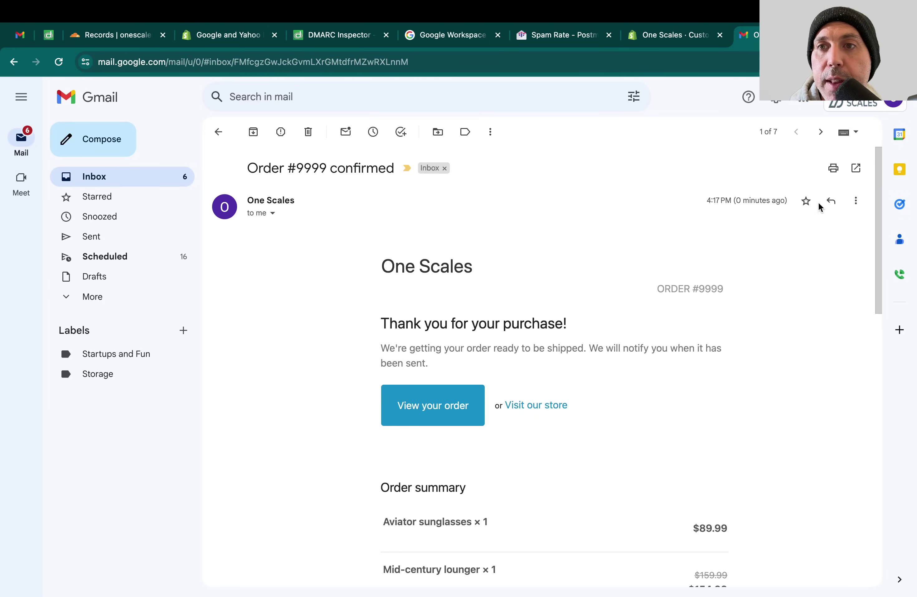
Show the original message and verify DKIM and DMARC pass for onescales.com
left_click(856, 200)
left_click(768, 364)
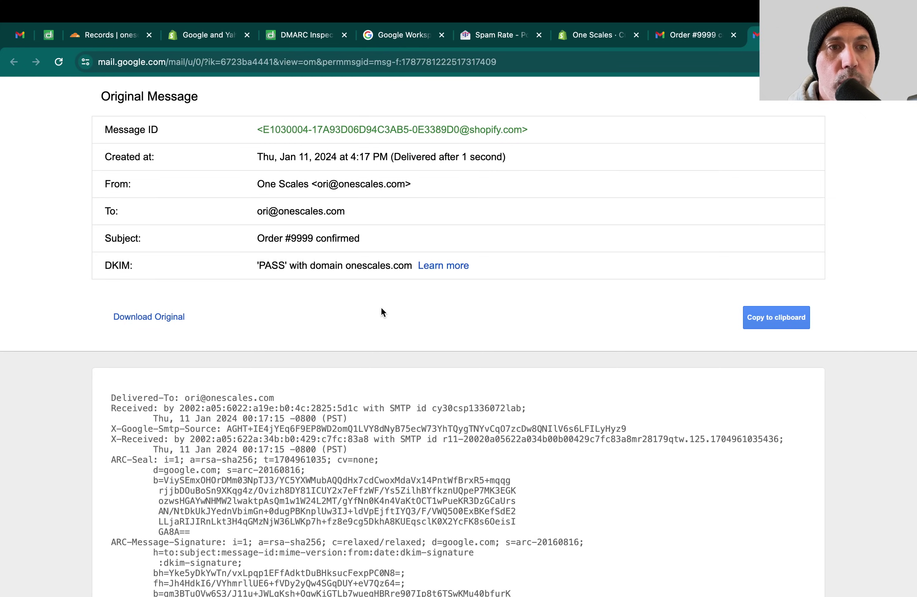
scroll(381, 307, "down", 1)
left_click_drag(122, 259, 337, 259)
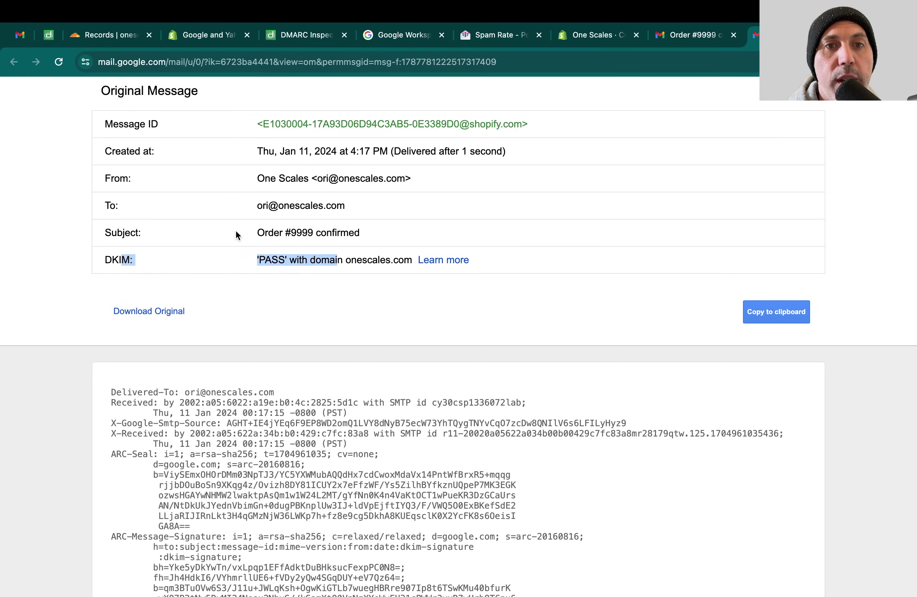
scroll(414, 299, "down", 3)
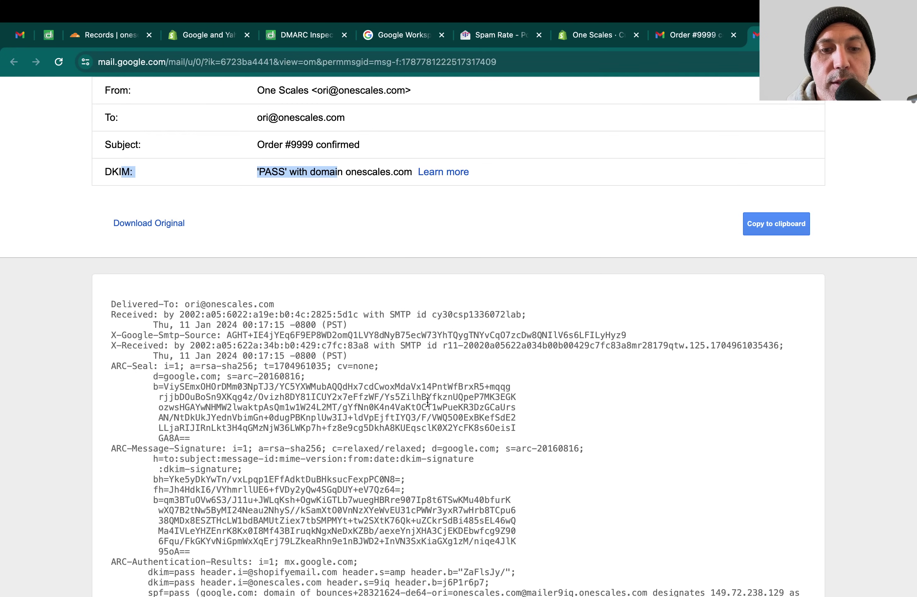
scroll(427, 403, "down", 5)
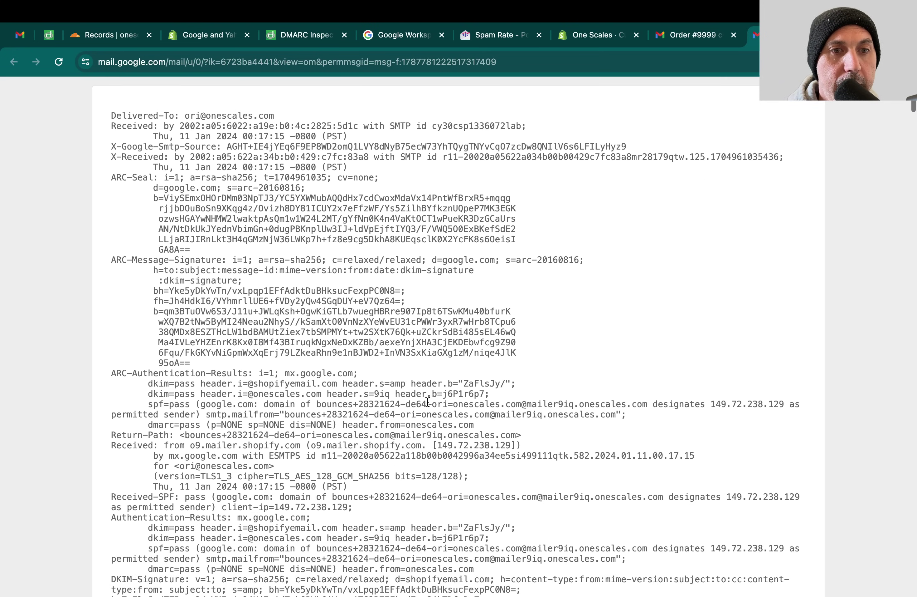
scroll(427, 402, "down", 1)
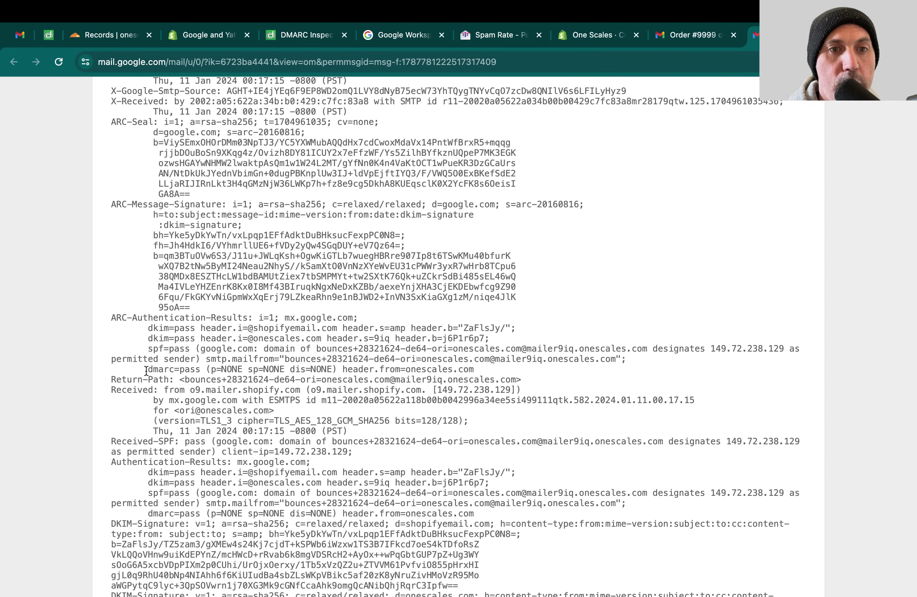
left_click_drag(148, 369, 208, 371)
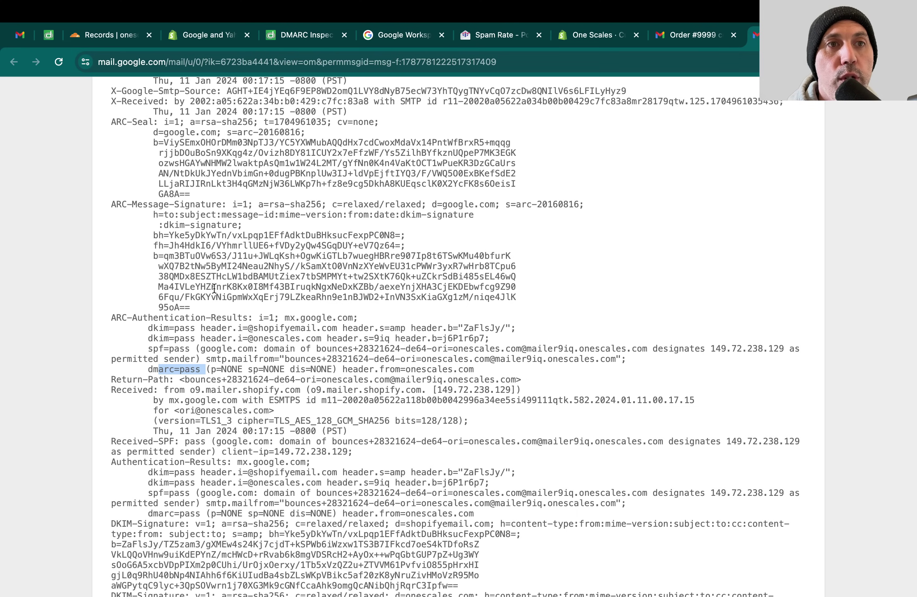
Switch back to the 'Google and Yahoo New…' Shopify Community announcement tab
left_click(186, 37)
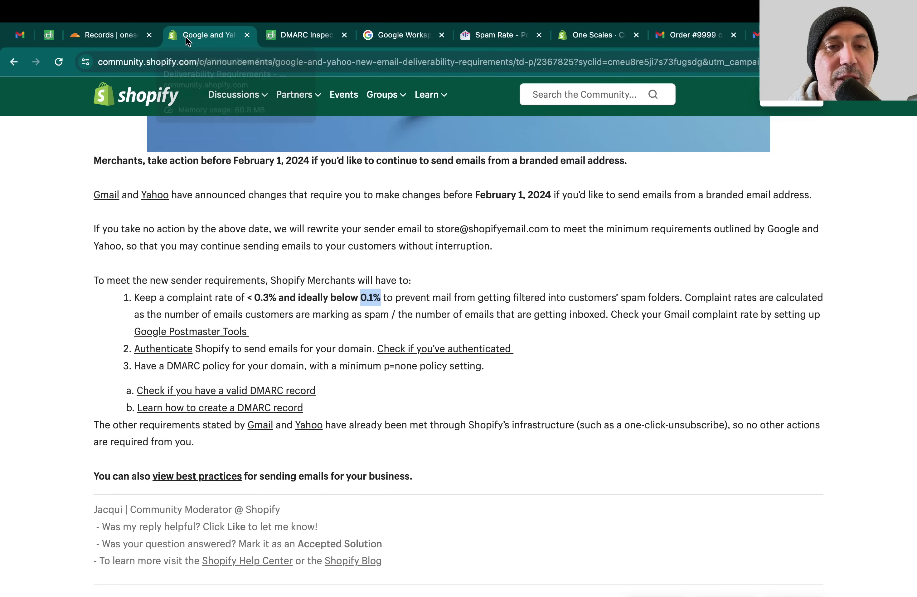